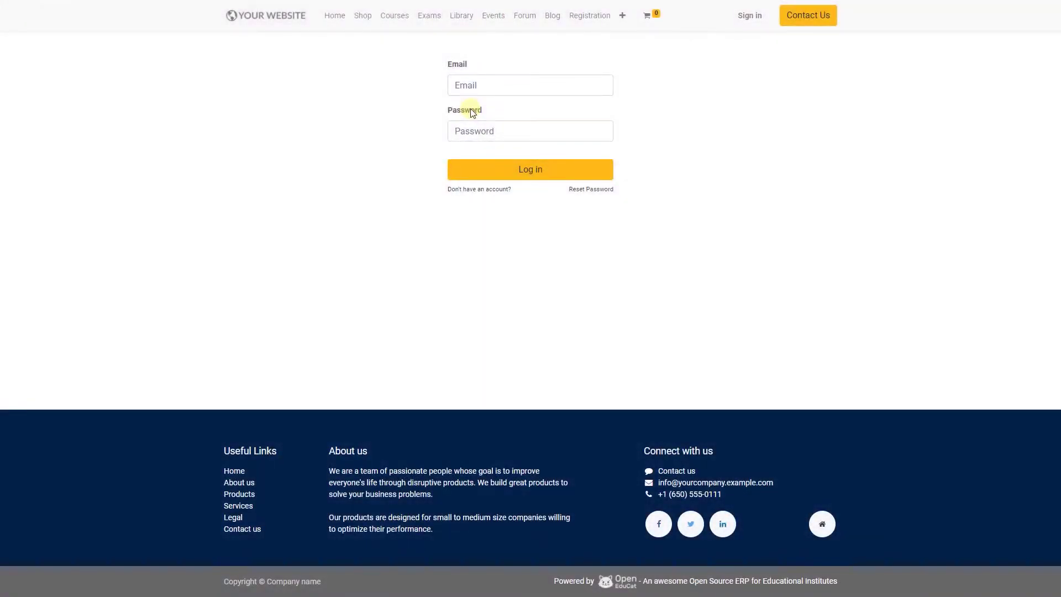
- Log in to OpenEduCat with the administrator username and password
click(466, 79)
text(admin)
key(Tab)
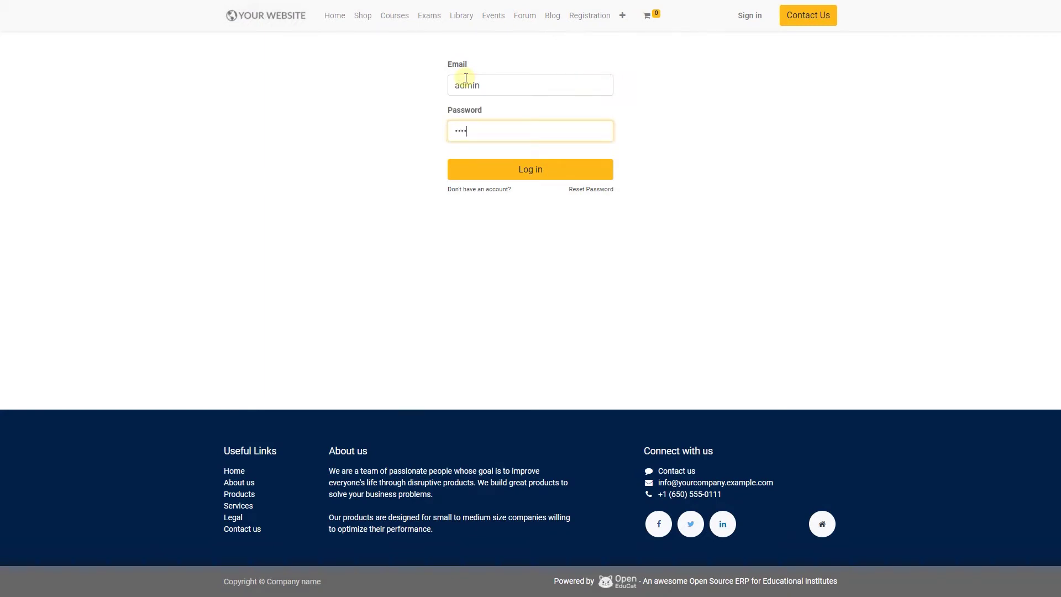
text(admin)
click(540, 172)
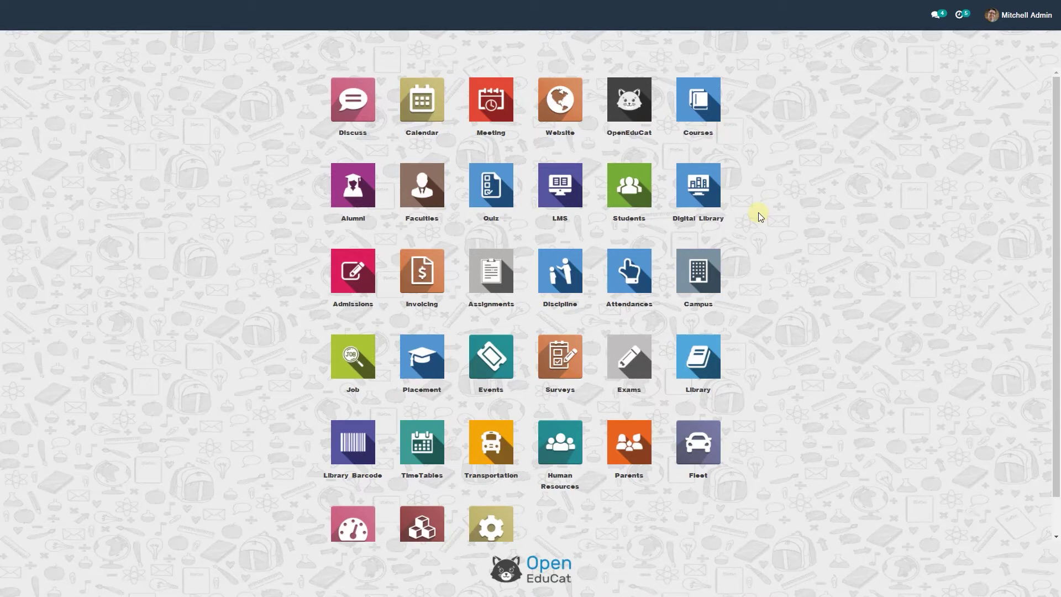
- Open the Digital Library app and its Material list
click(695, 205)
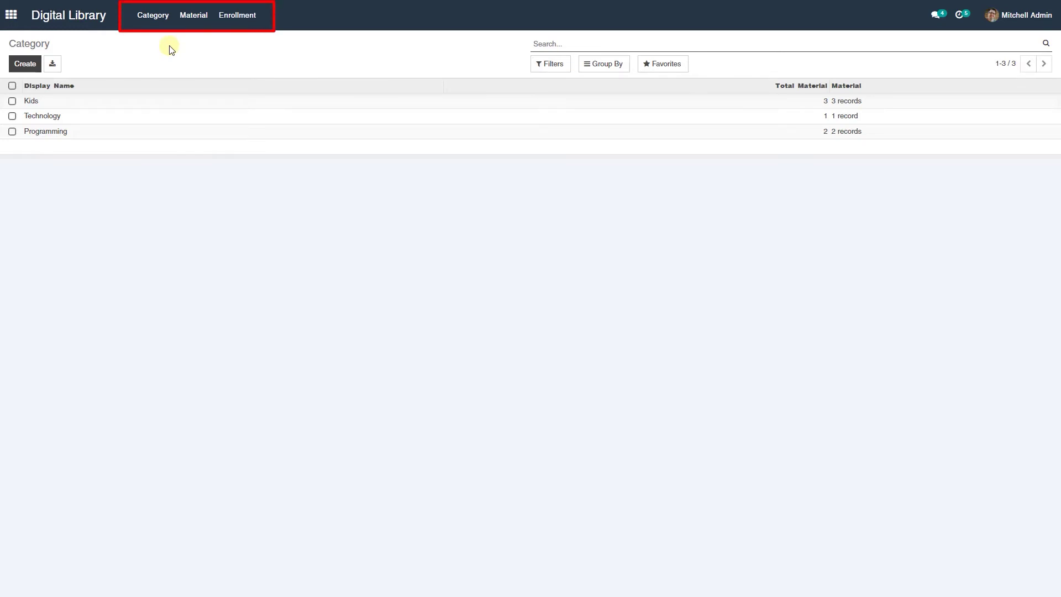
click(194, 22)
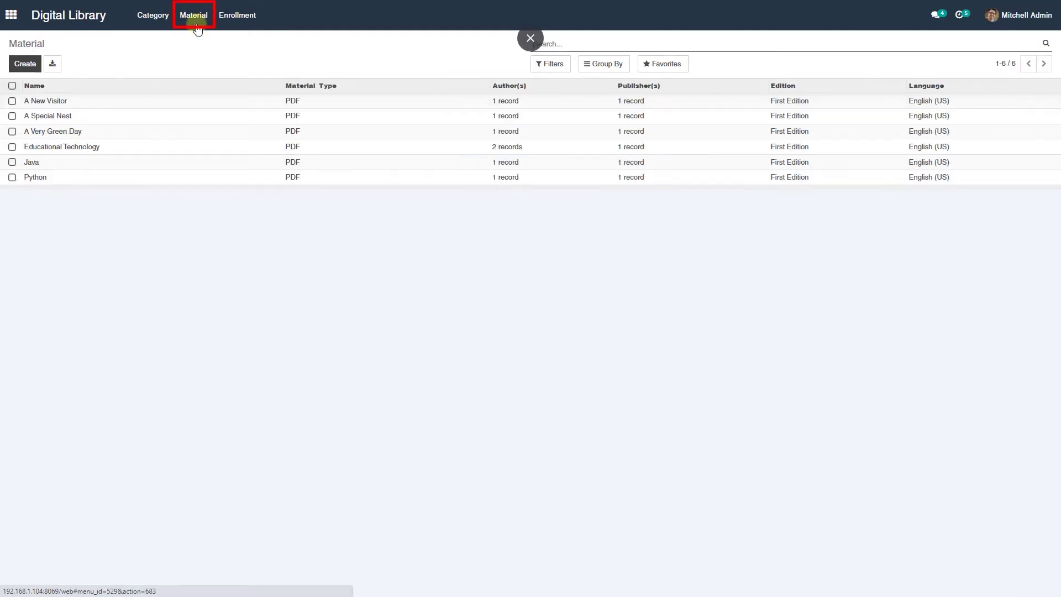
- Create a new material, upload a cover picture, and tick Publish Online
click(31, 65)
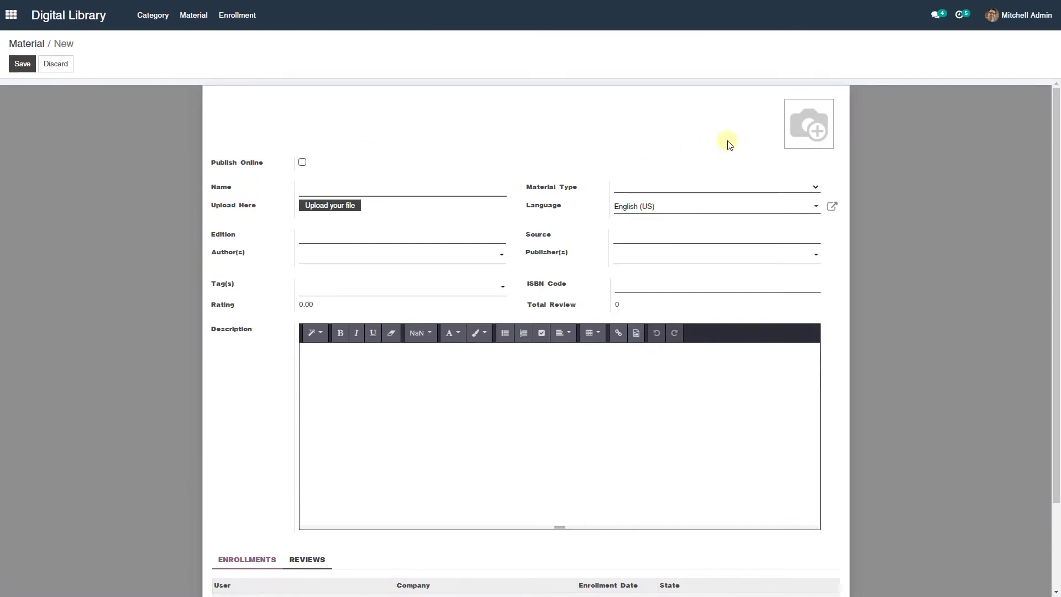
click(789, 113)
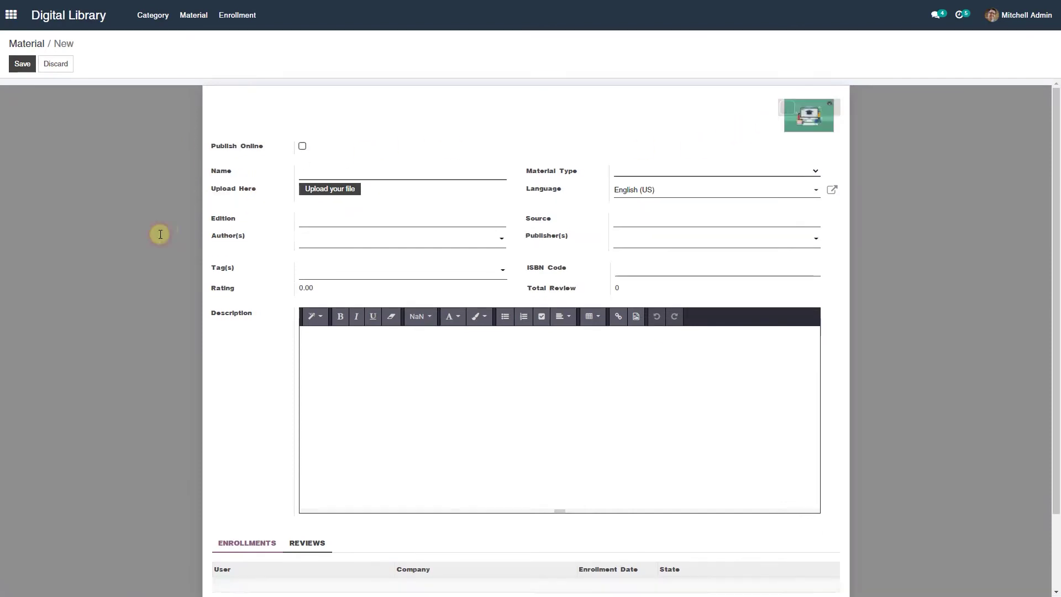
click(302, 147)
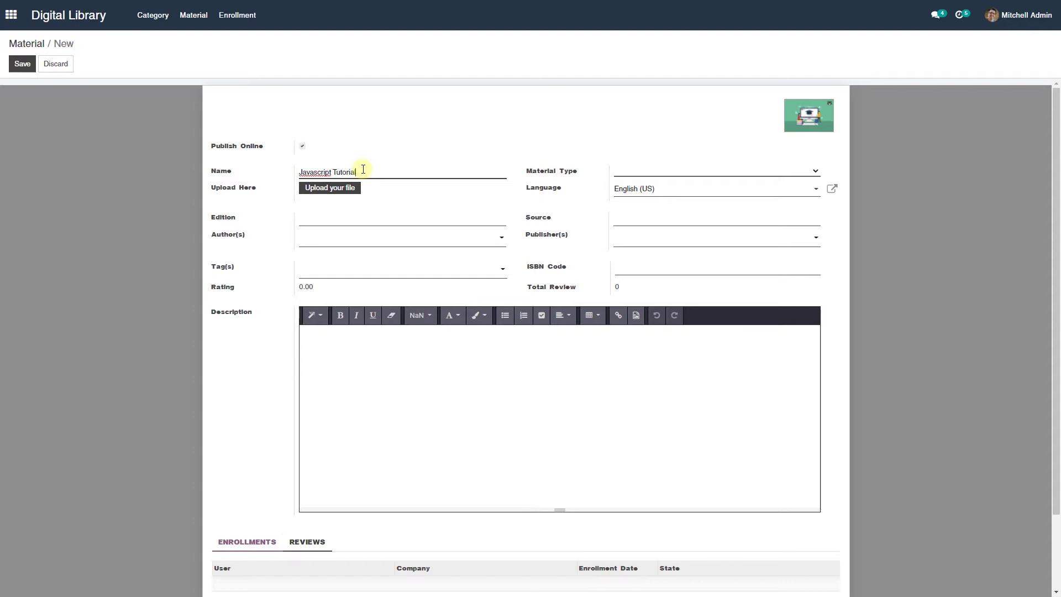
- Set Material Type to PDF, attach TutorialsPoint JavaScript.pdf, and fill Edition 'First Edition', Source 'Tutorials Point'
key(Tab)
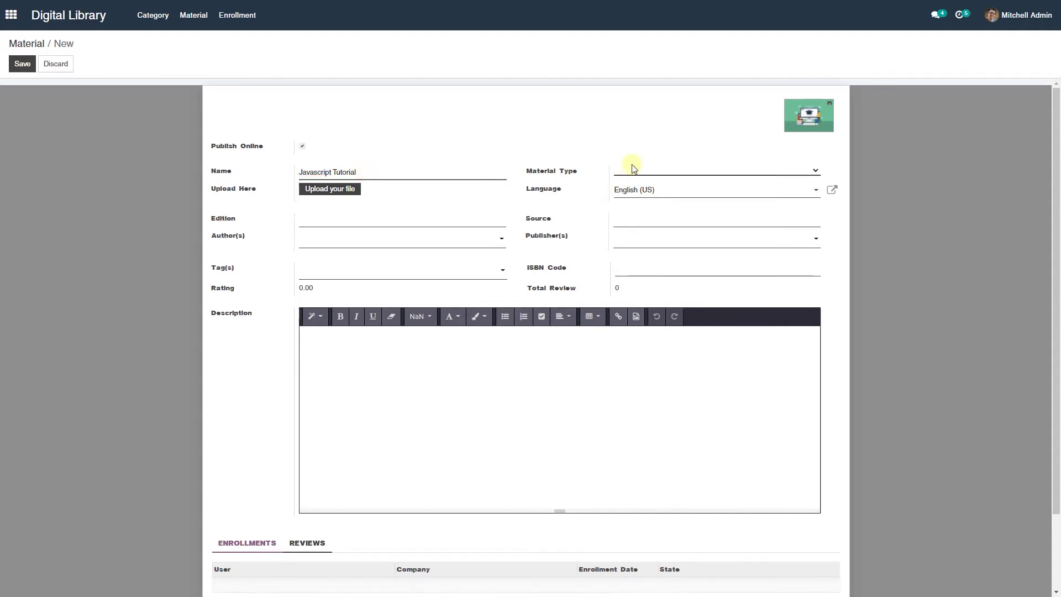
click(623, 168)
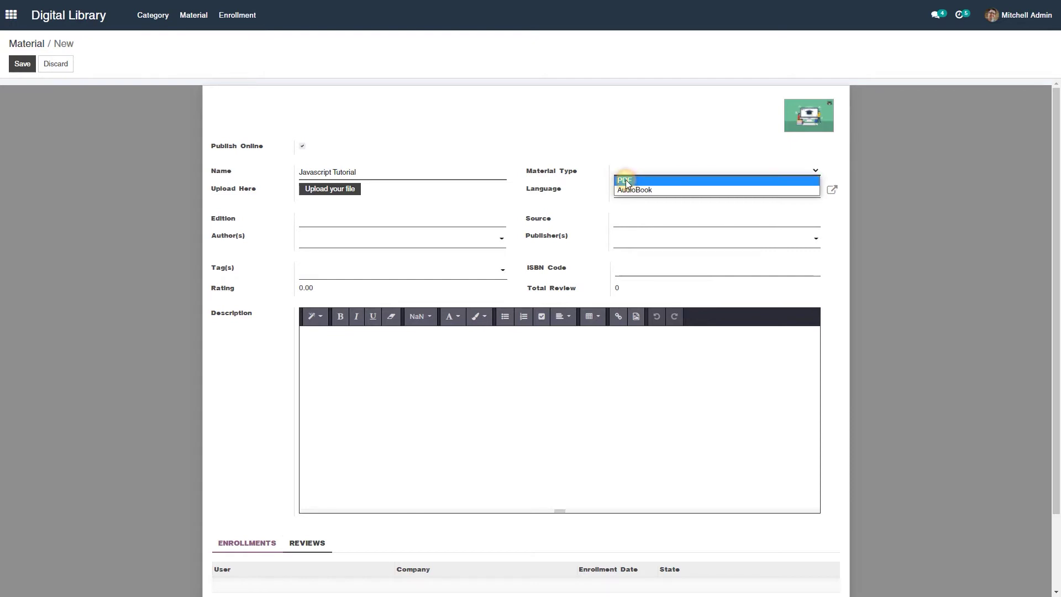
click(625, 181)
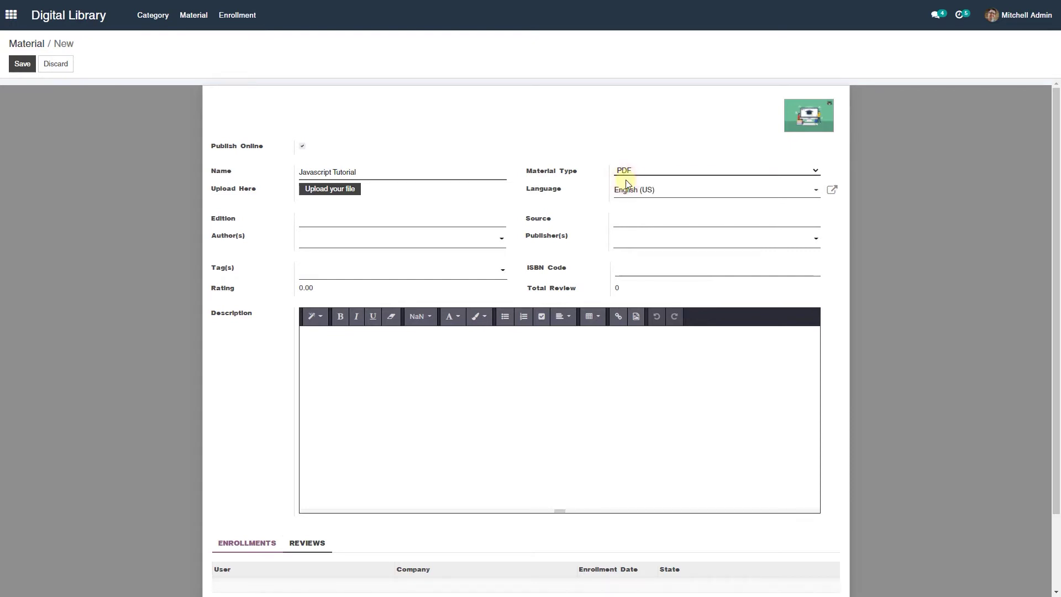
click(324, 190)
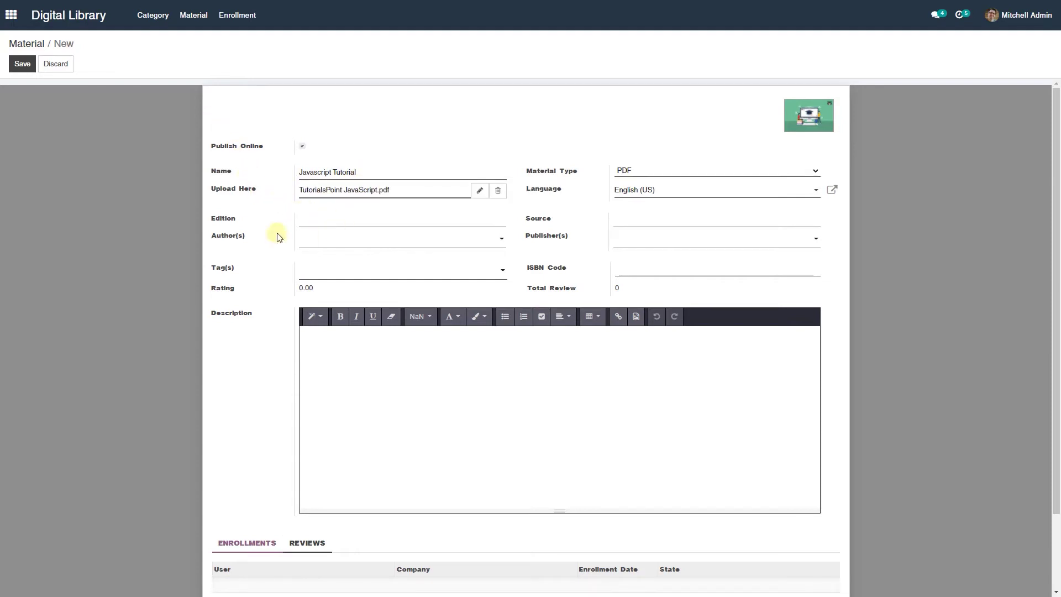
click(325, 223)
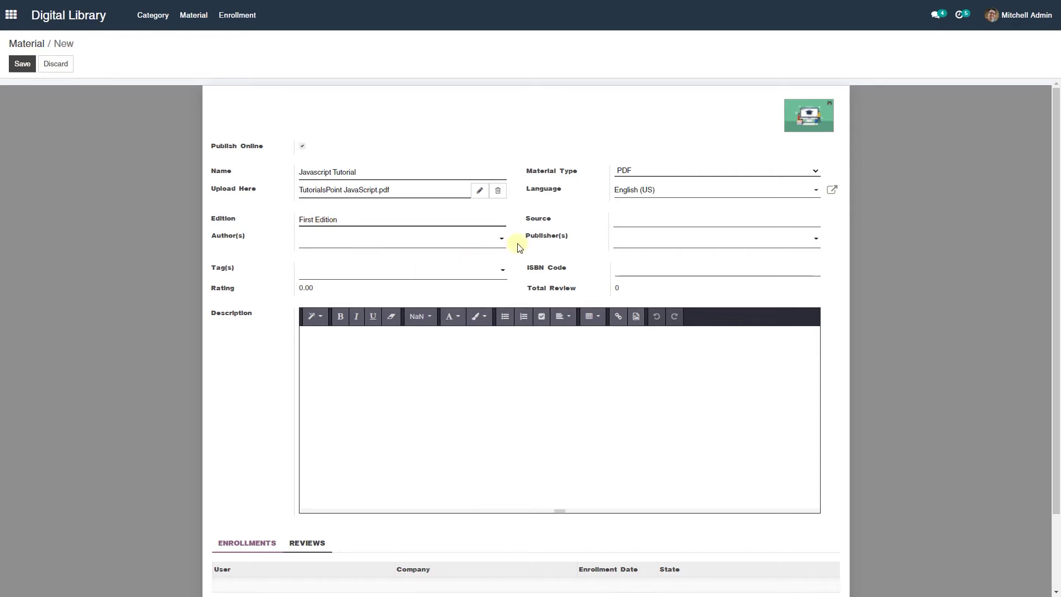
click(633, 225)
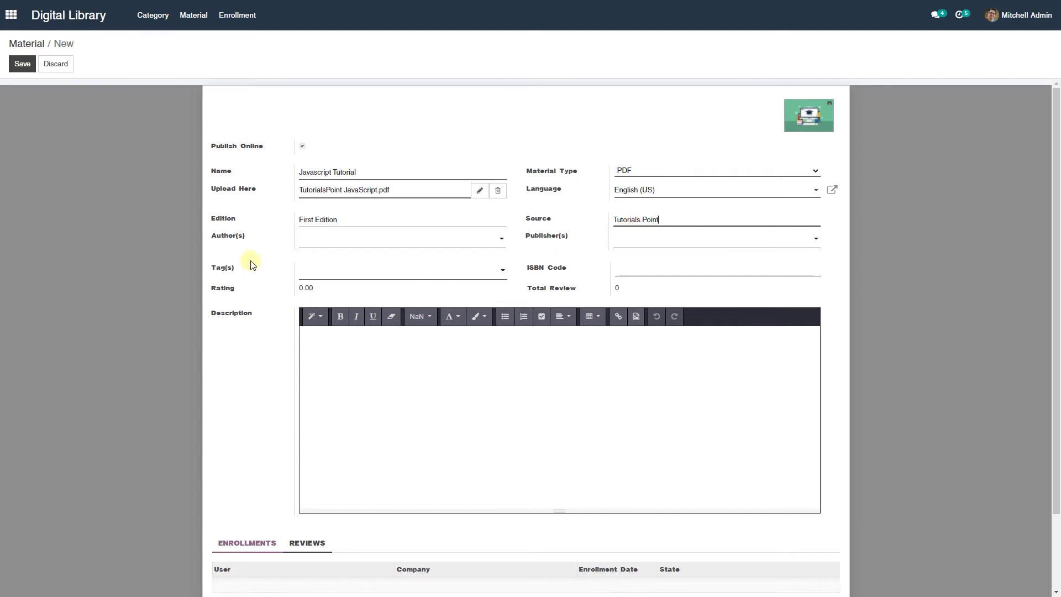
- Set Tutorials Point as the material's author and publisher
click(310, 241)
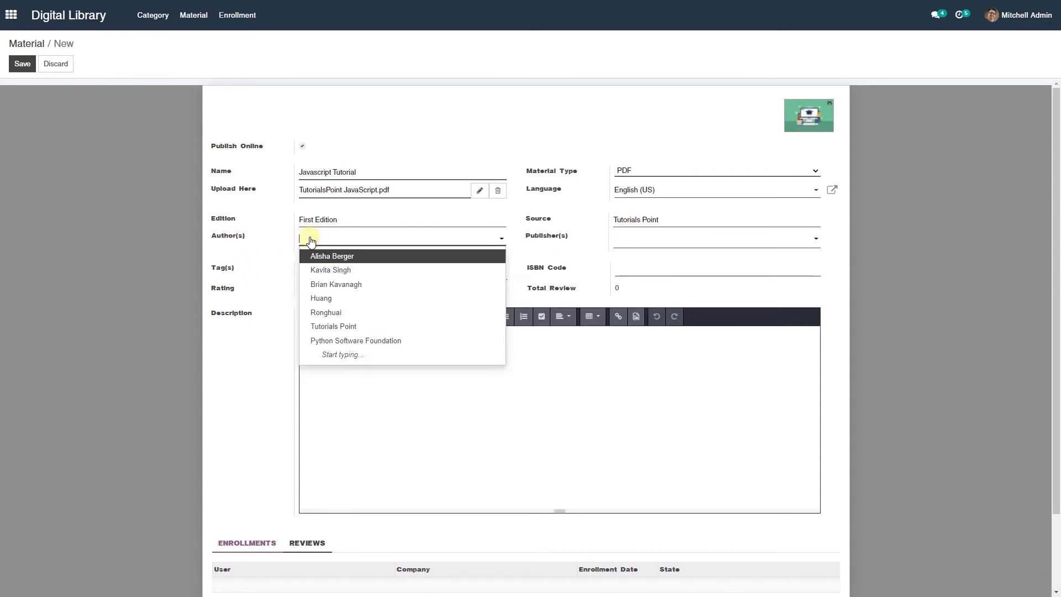
text(tut)
key(Return)
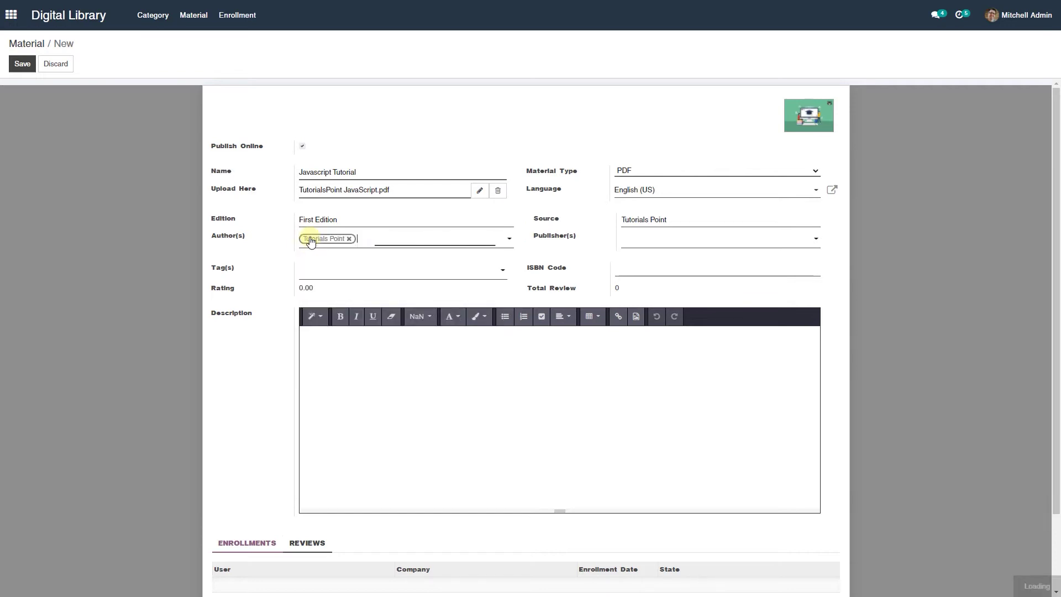
click(656, 240)
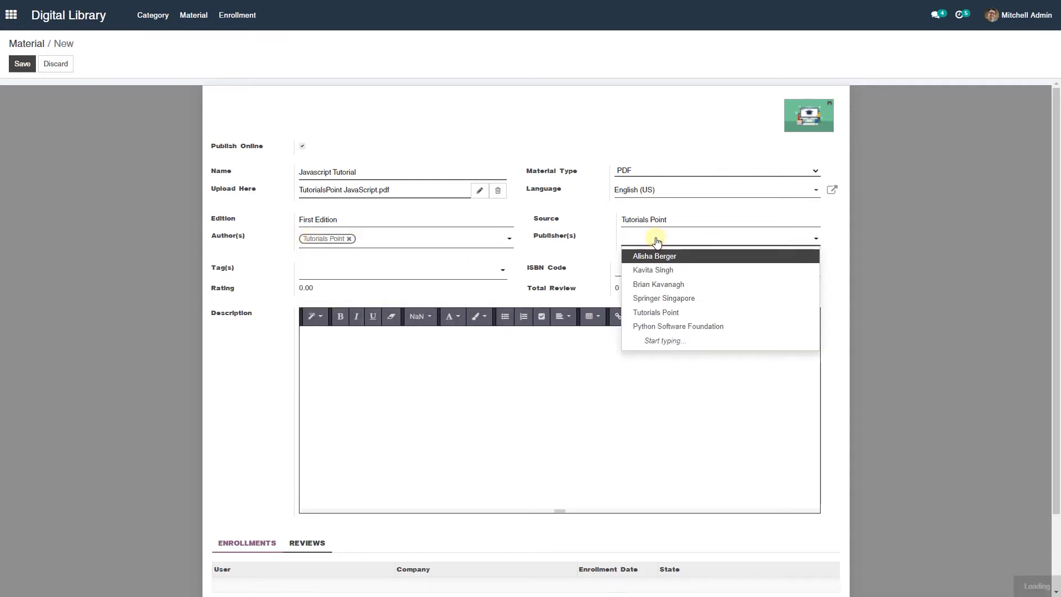
text(tut)
key(Return)
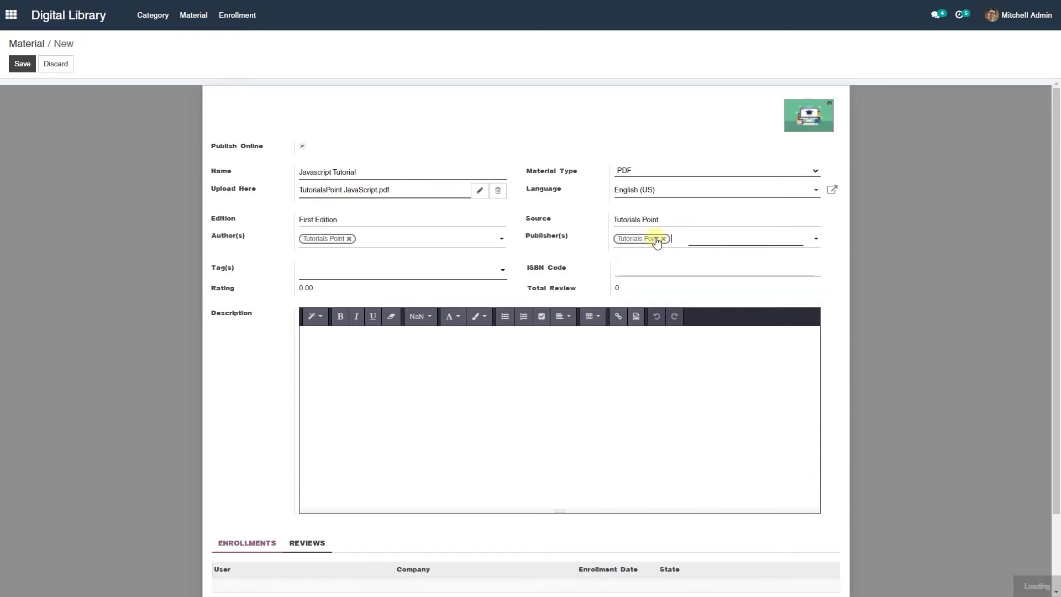
- Tag the material Programming, and create new tags Javascript and Tutorial
click(329, 275)
text(pr)
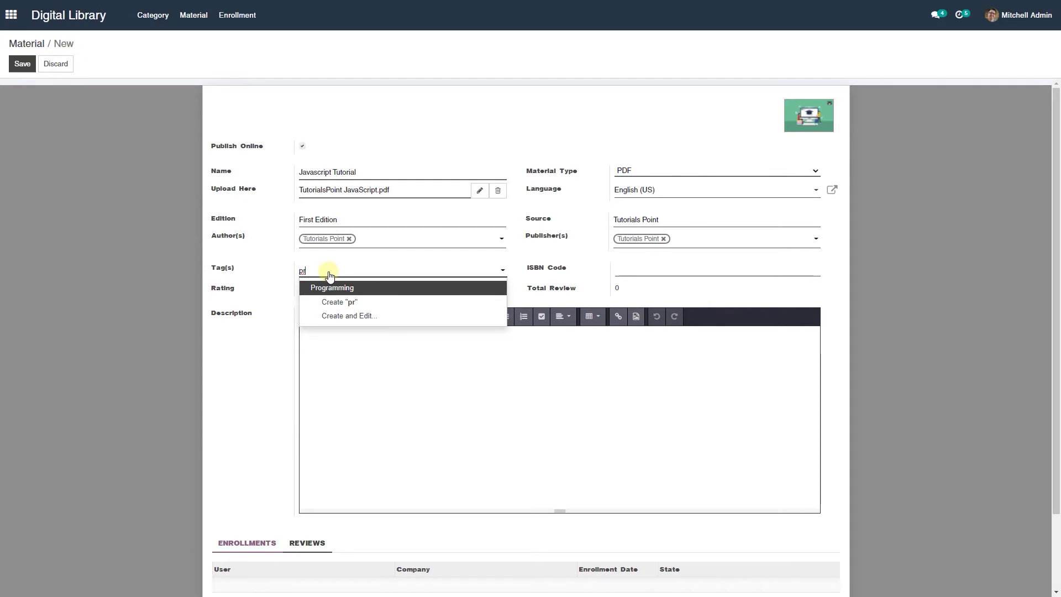
key(Return)
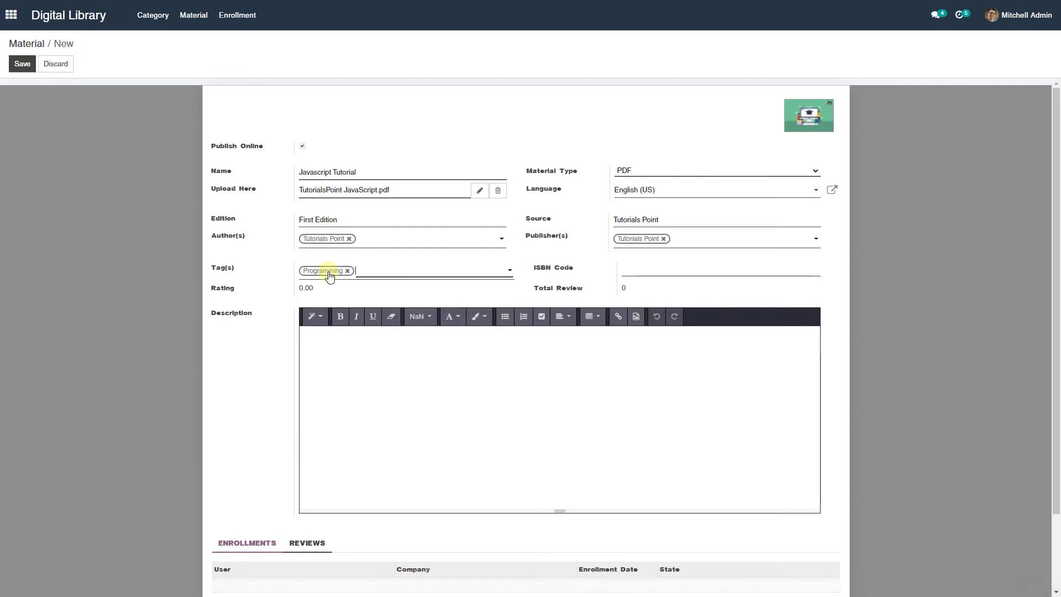
text(Javasc)
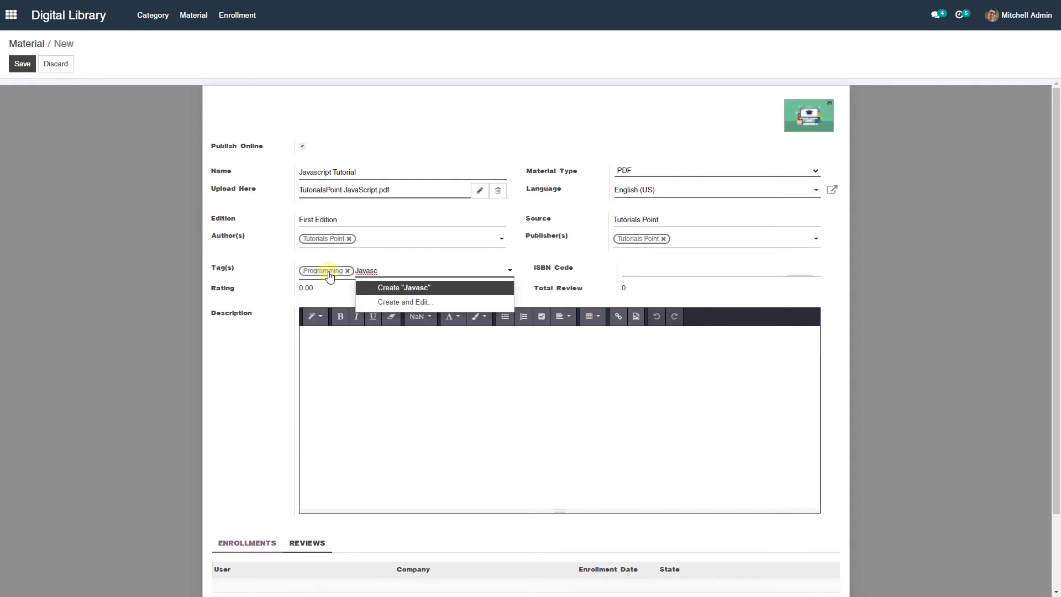
text(ript)
key(Return)
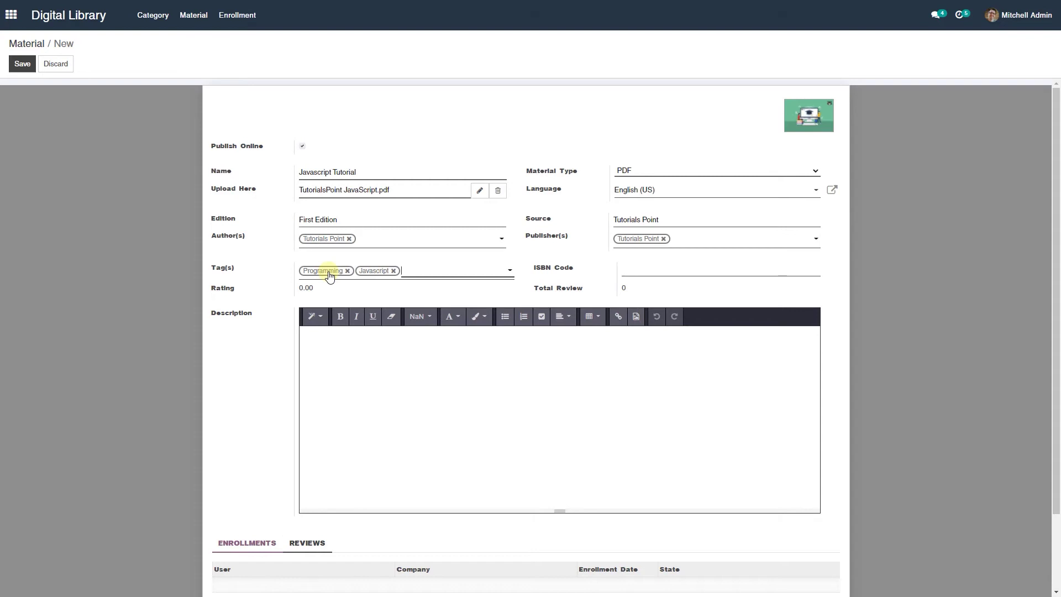
key(Down)
text(Tutor)
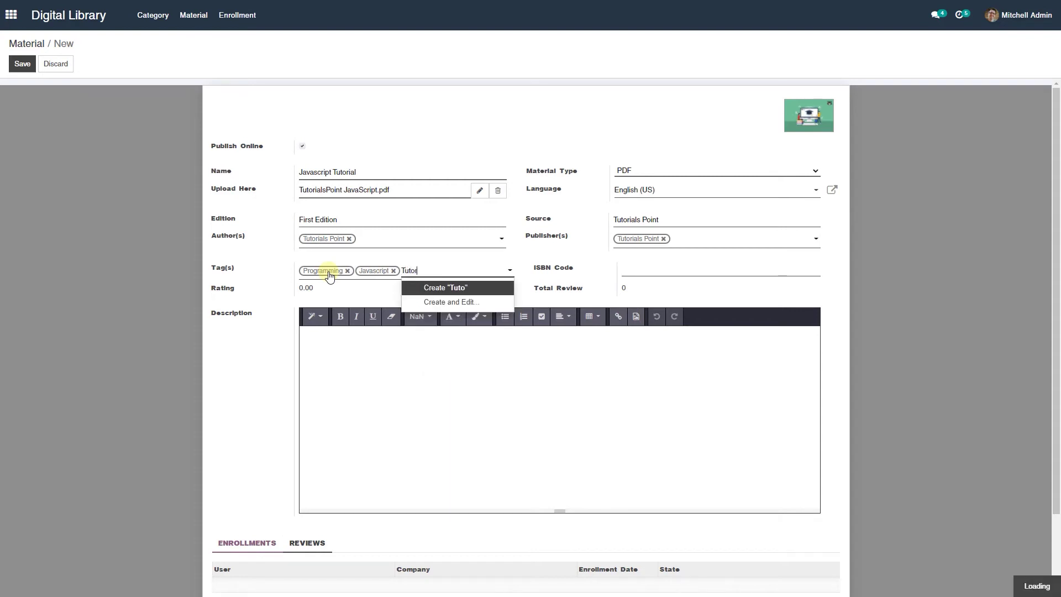
text(ial)
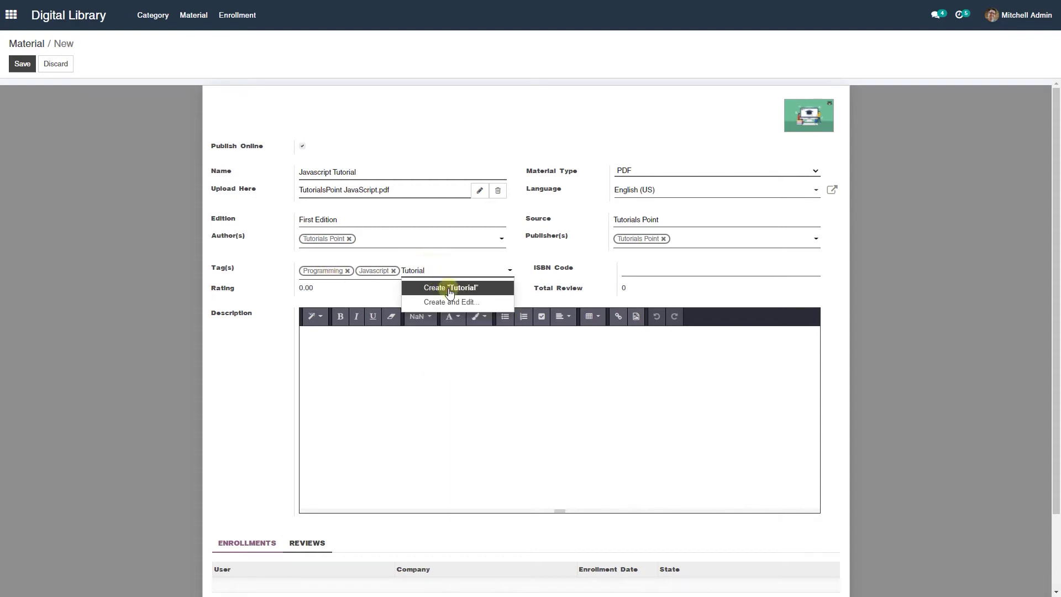
click(450, 288)
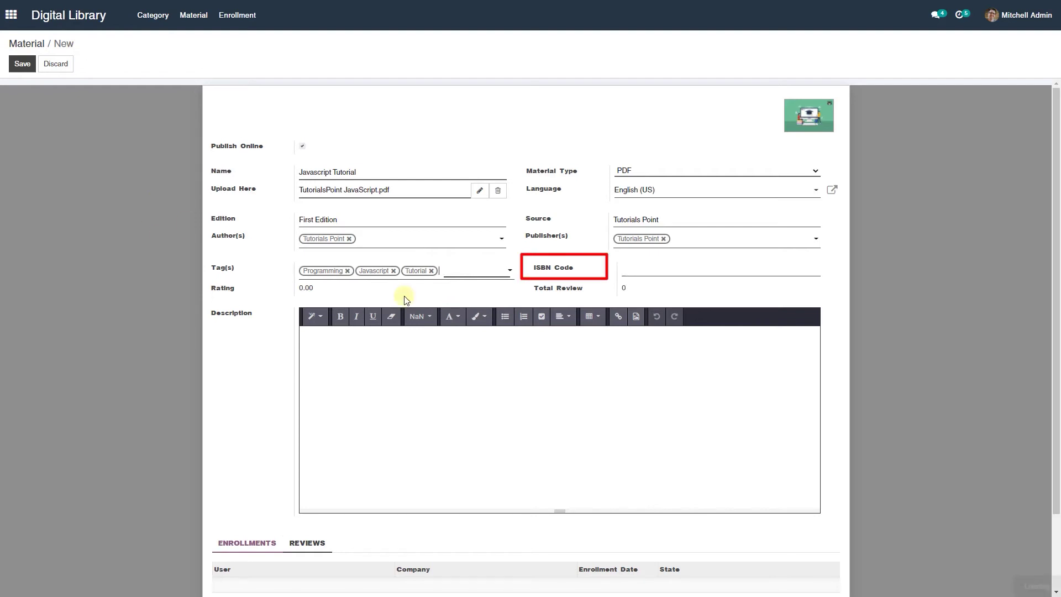
- Enter 'This Is Tutorial For Javascript.' in the material's Description field
scroll(189, 260, down, 2)
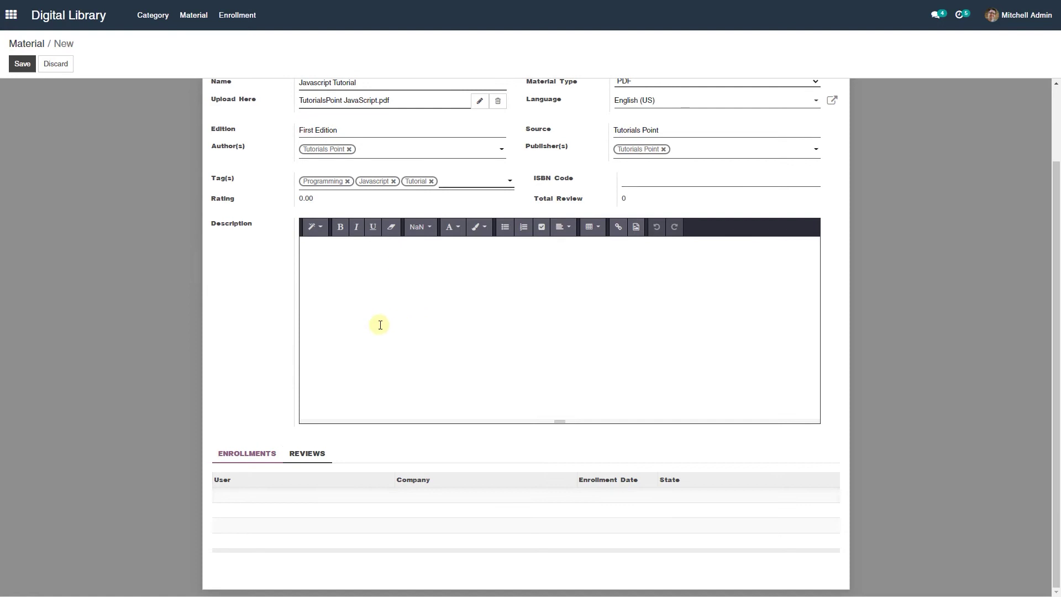
click(423, 282)
text(Thi)
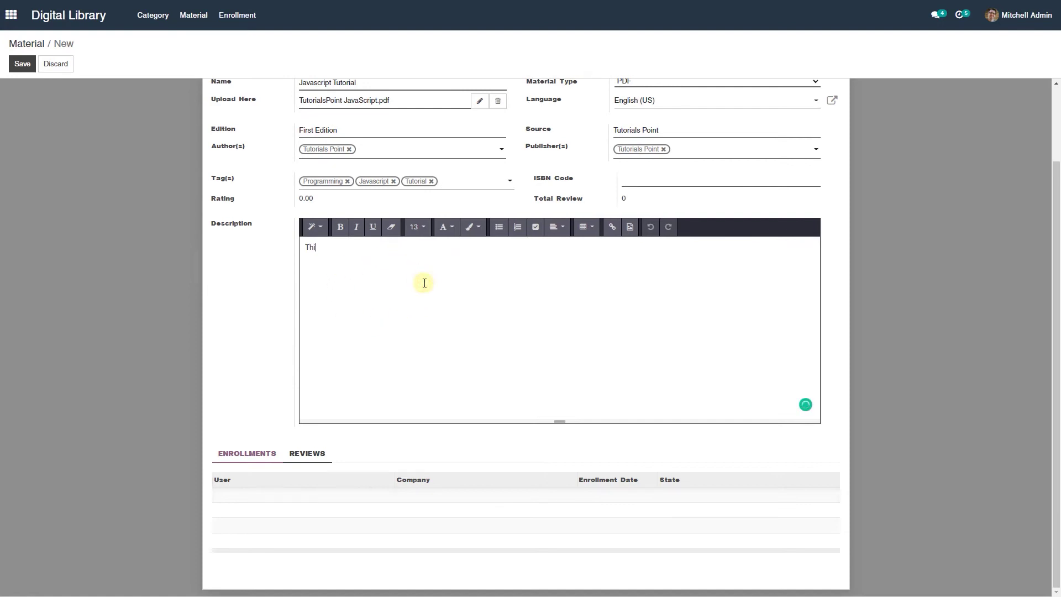
text(s Is Tutorial For Javascri)
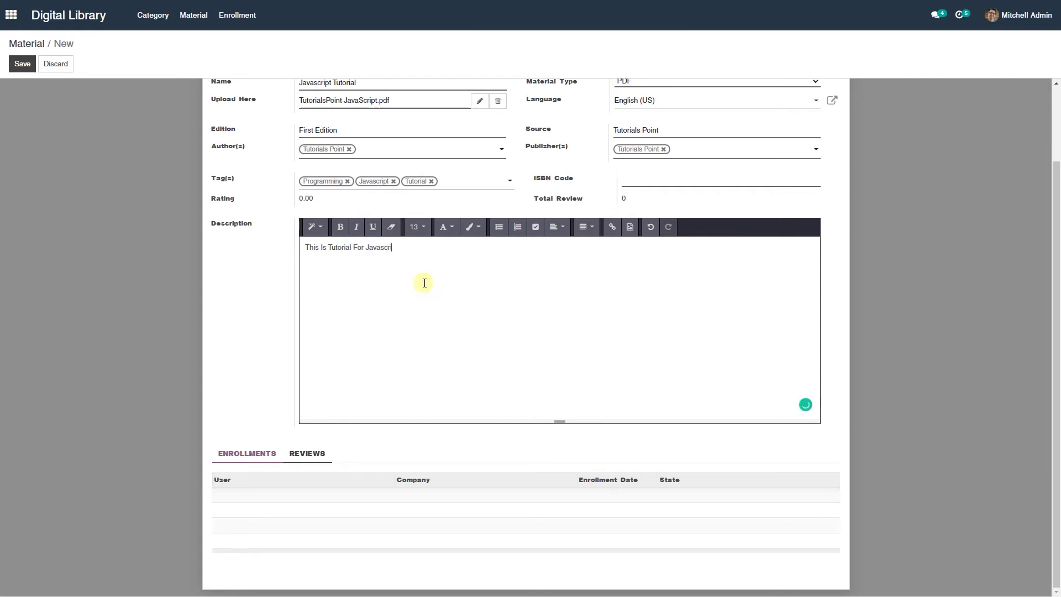
text(pt.)
- Save the material, then create an Education category containing Javascript Tutorial
click(26, 71)
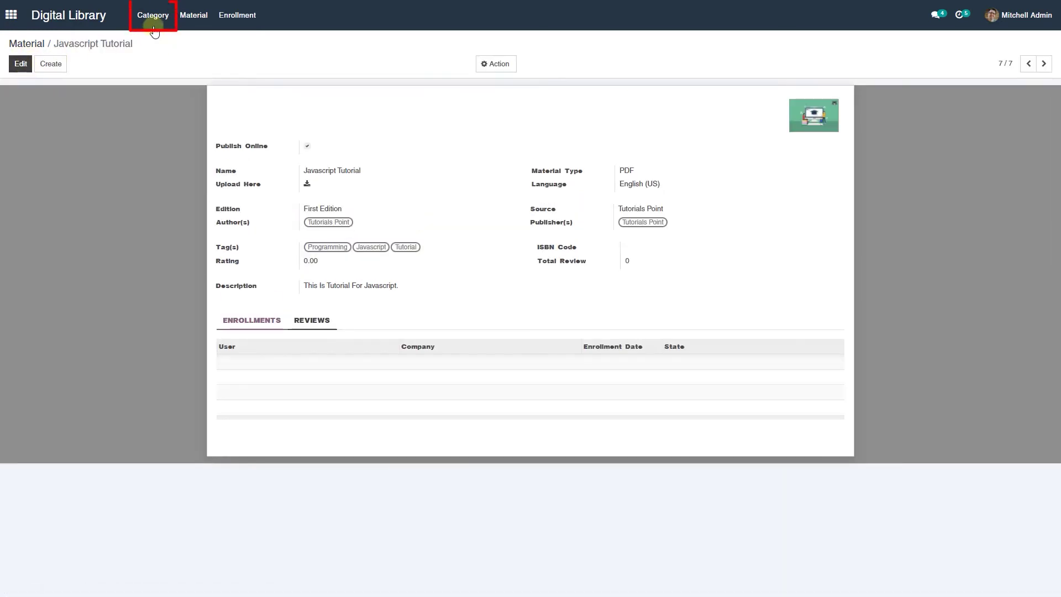
click(156, 25)
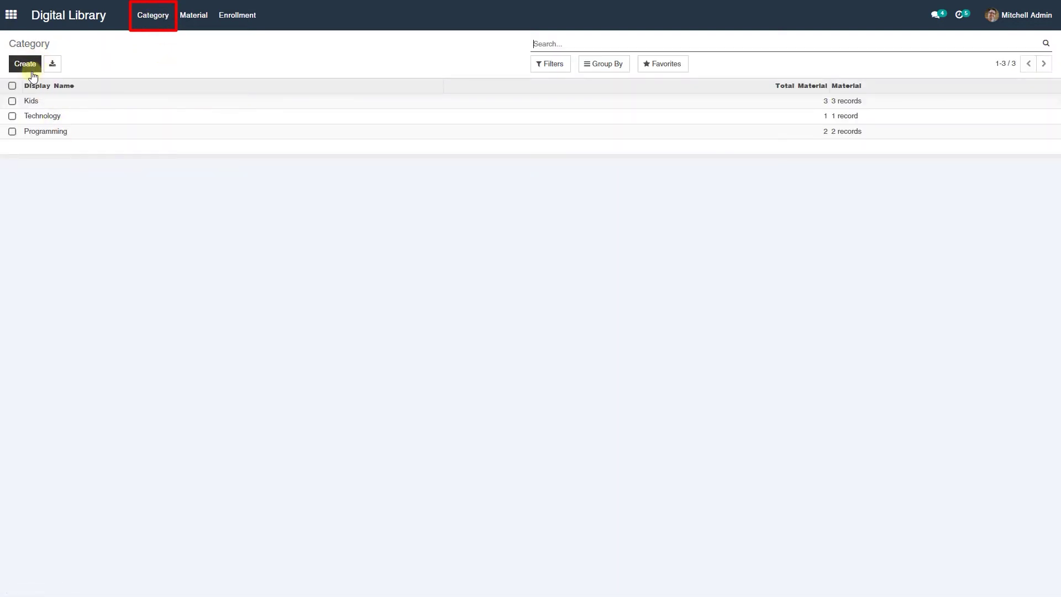
click(25, 69)
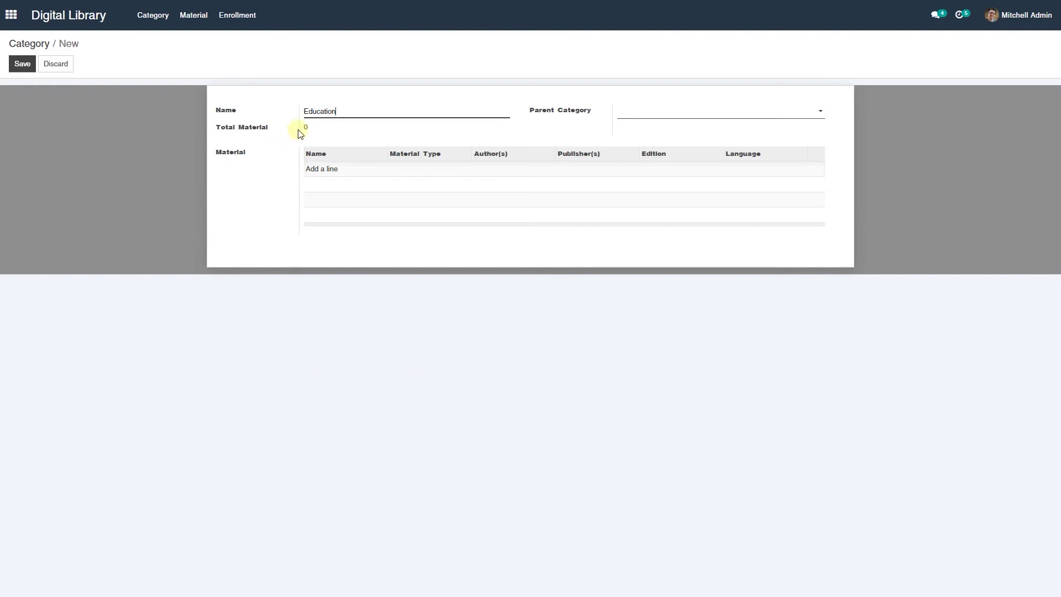
click(325, 169)
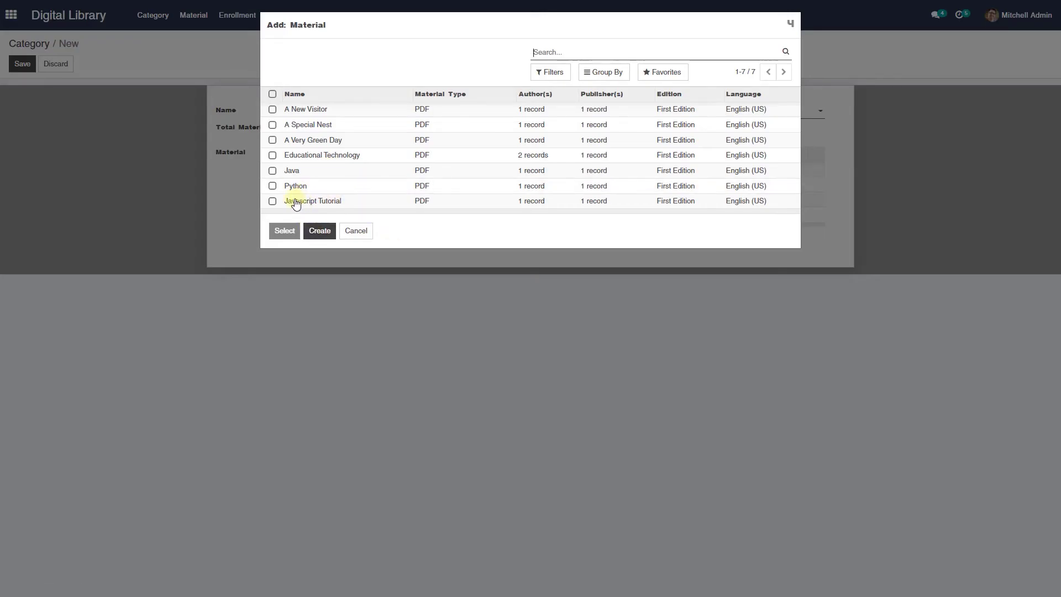
click(327, 204)
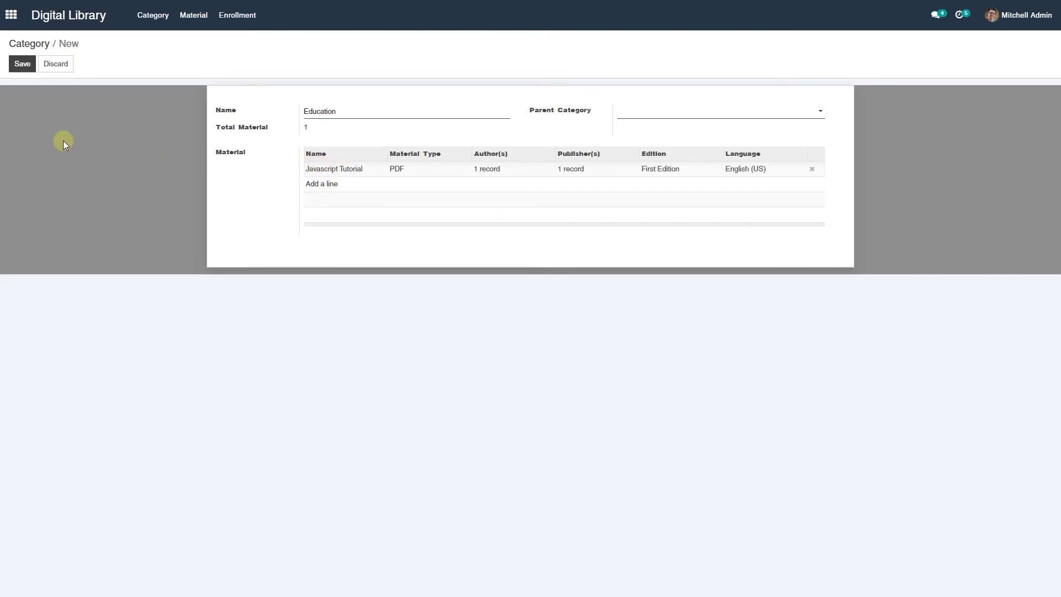
- Save the Education category and log in to the website as a student
click(21, 64)
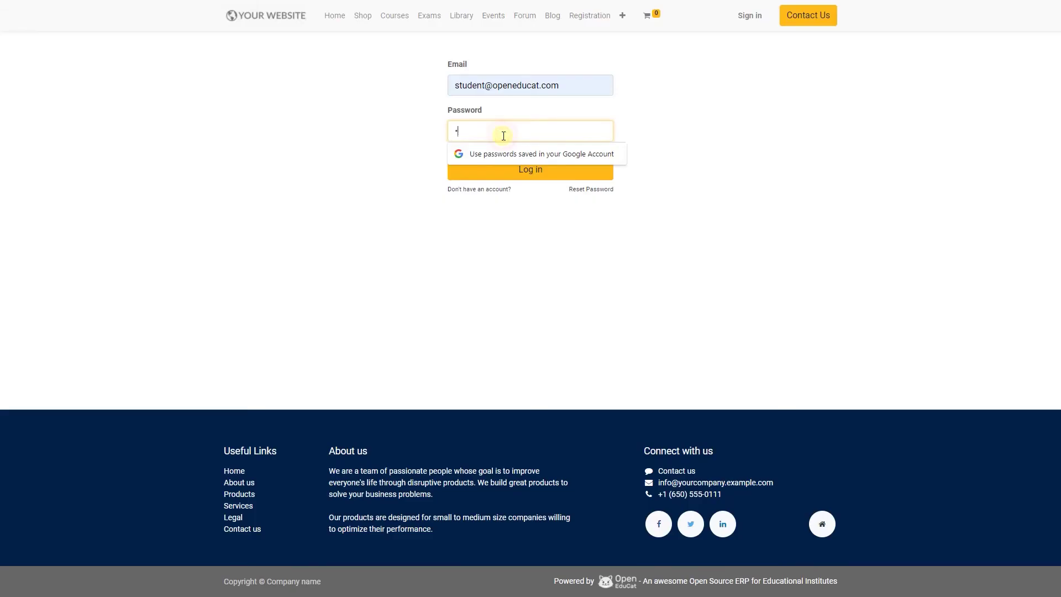
text(t)
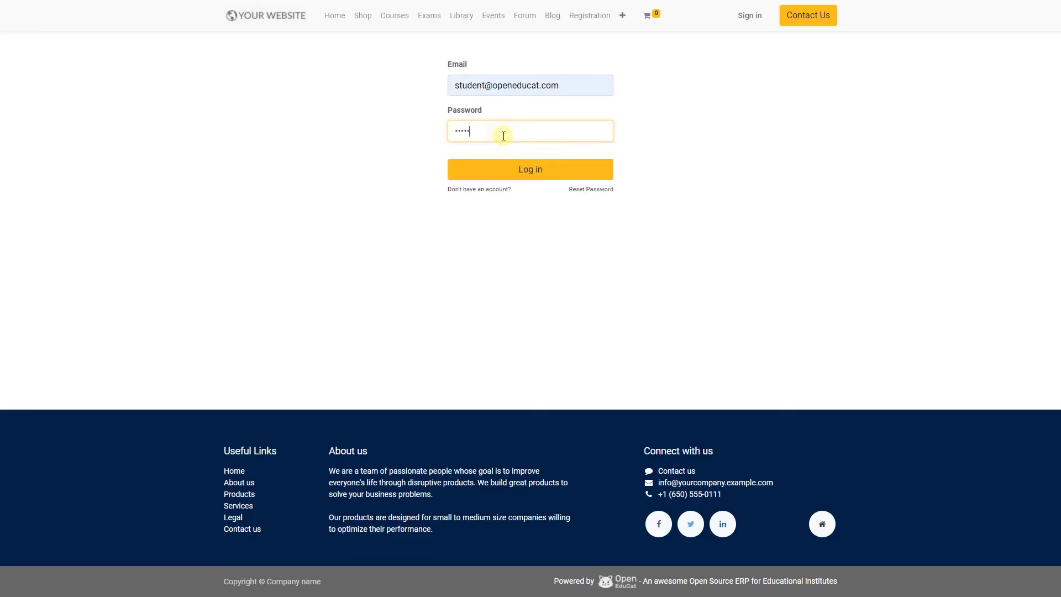
key(Return)
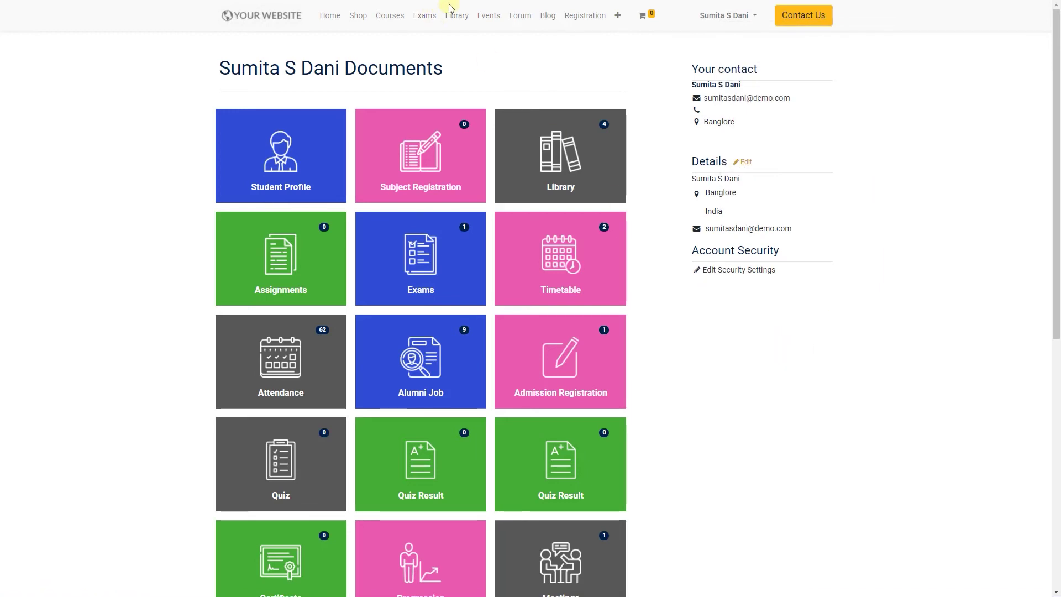
- Browse the website Library filtered to the Education category
click(465, 17)
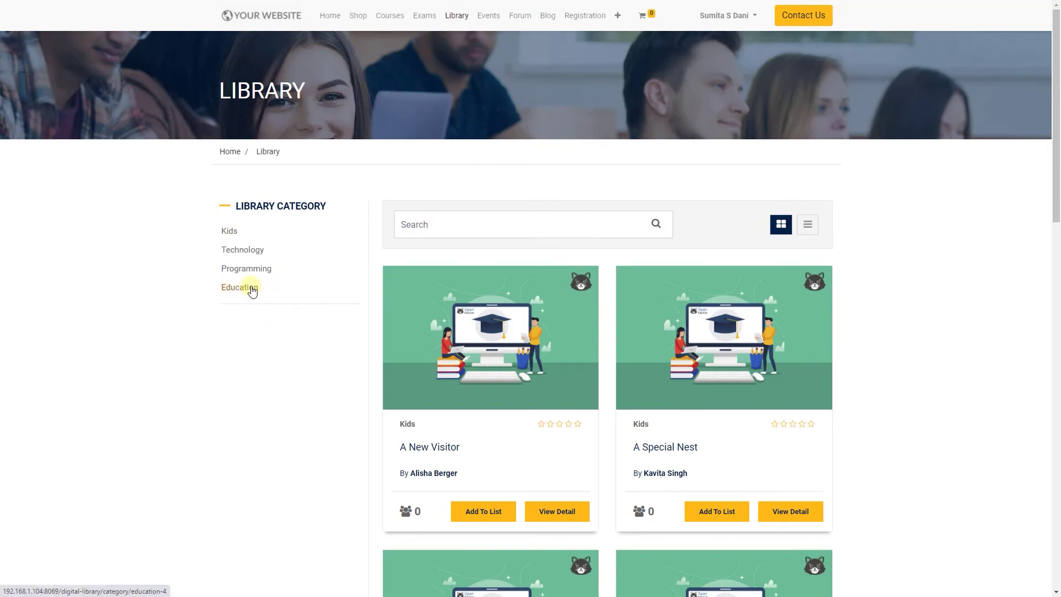
click(252, 288)
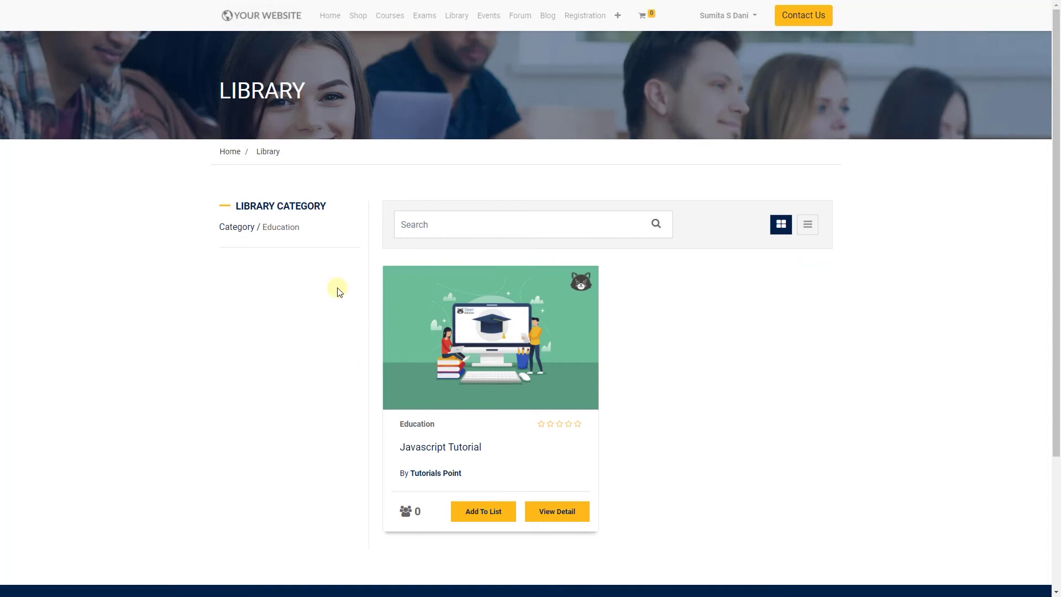
scroll(420, 326, down, 2)
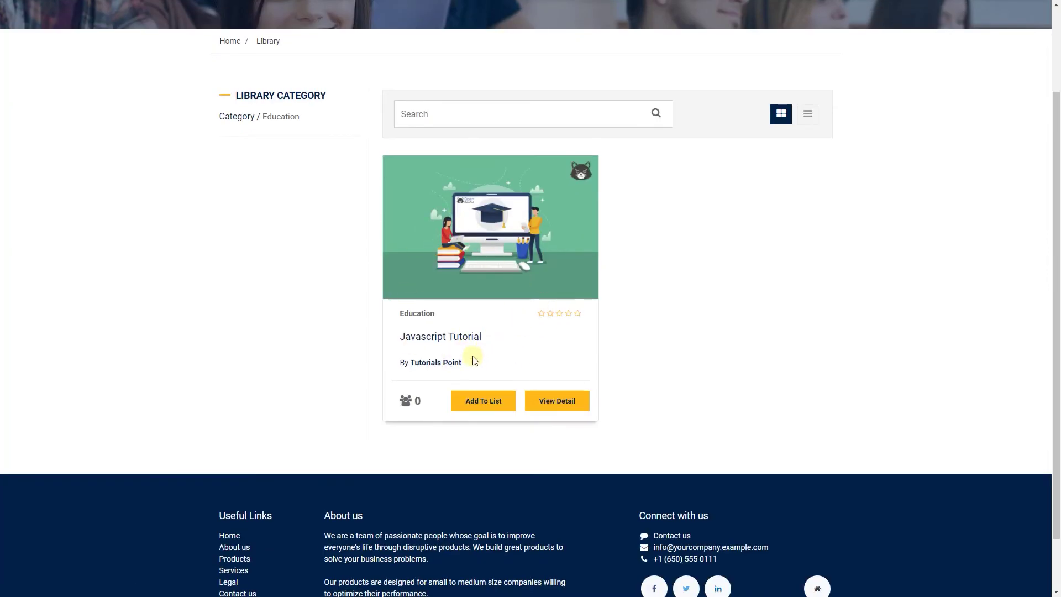
- Open the Javascript Tutorial detail page and view its REVIEW tab
click(558, 399)
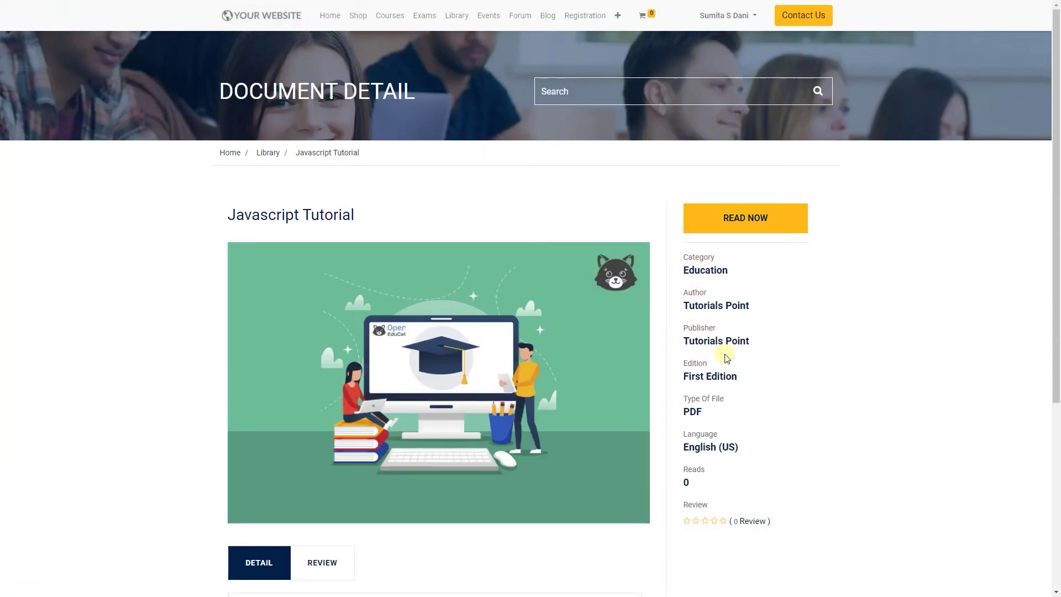
scroll(718, 431, down, 1)
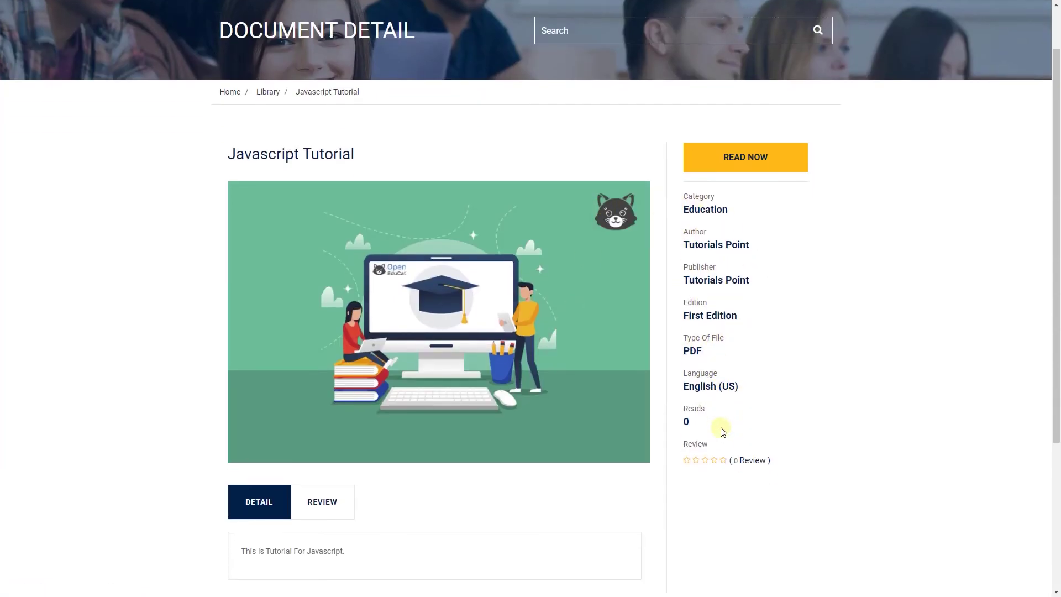
scroll(723, 431, down, 1)
scroll(710, 301, down, 1)
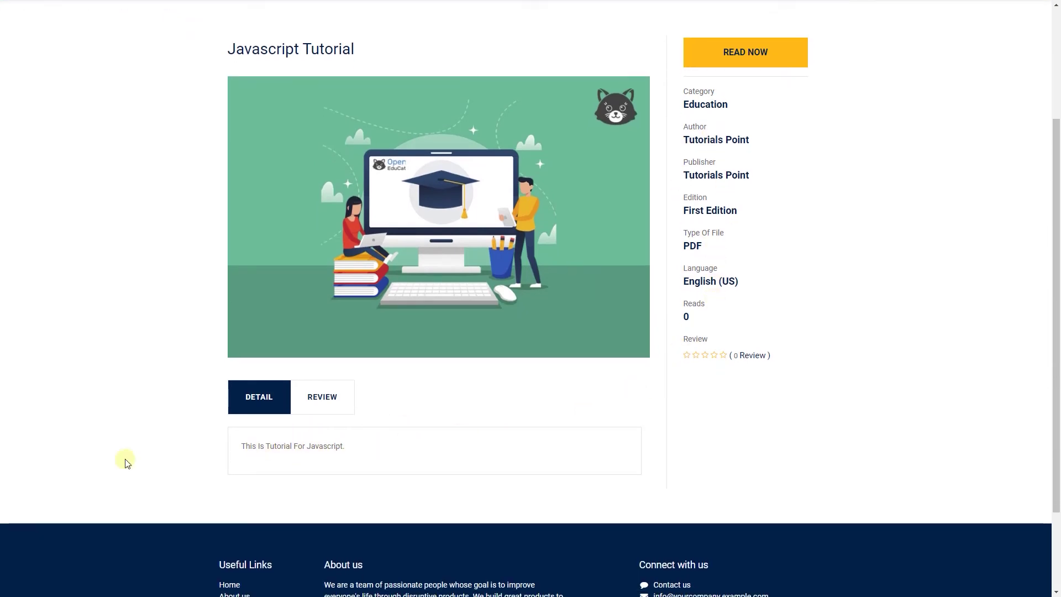
scroll(359, 443, up, 1)
click(335, 458)
scroll(335, 458, down, 3)
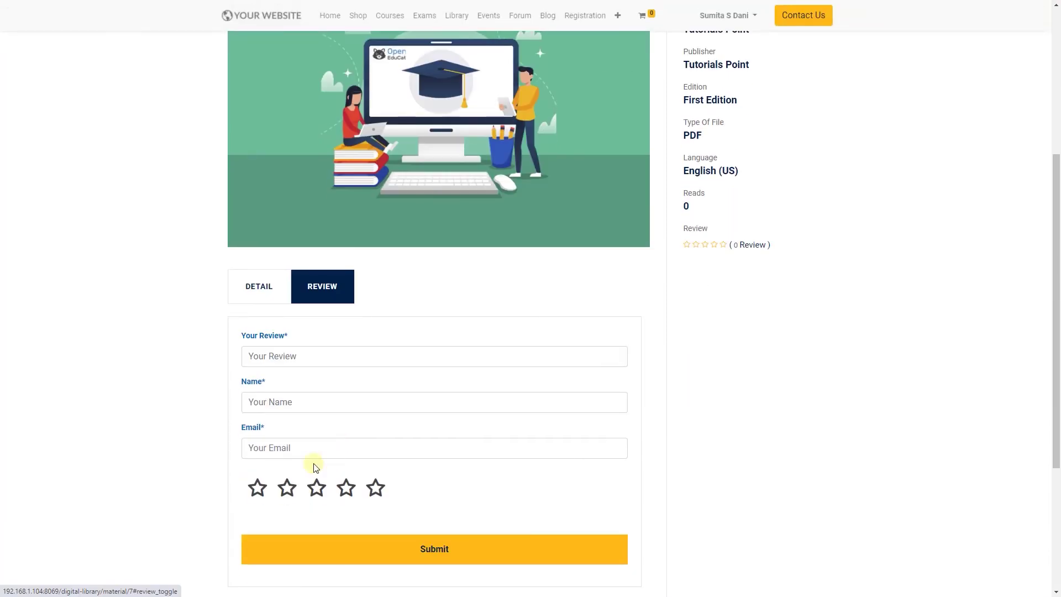
scroll(582, 255, up, 4)
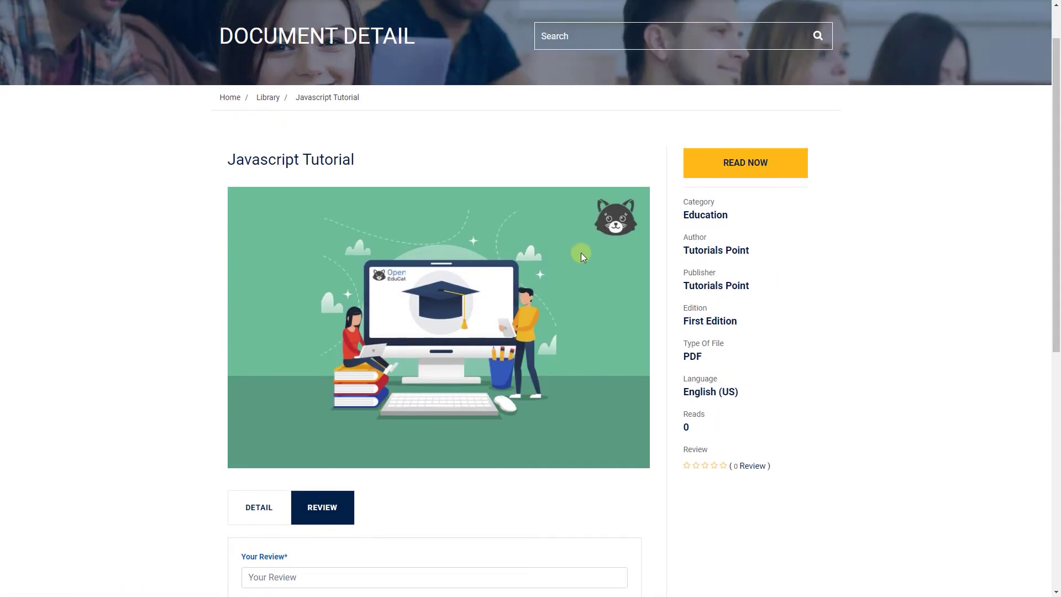
- Read Javascript Tutorial as a flipbook, paging forward to the Overview chapter
click(759, 166)
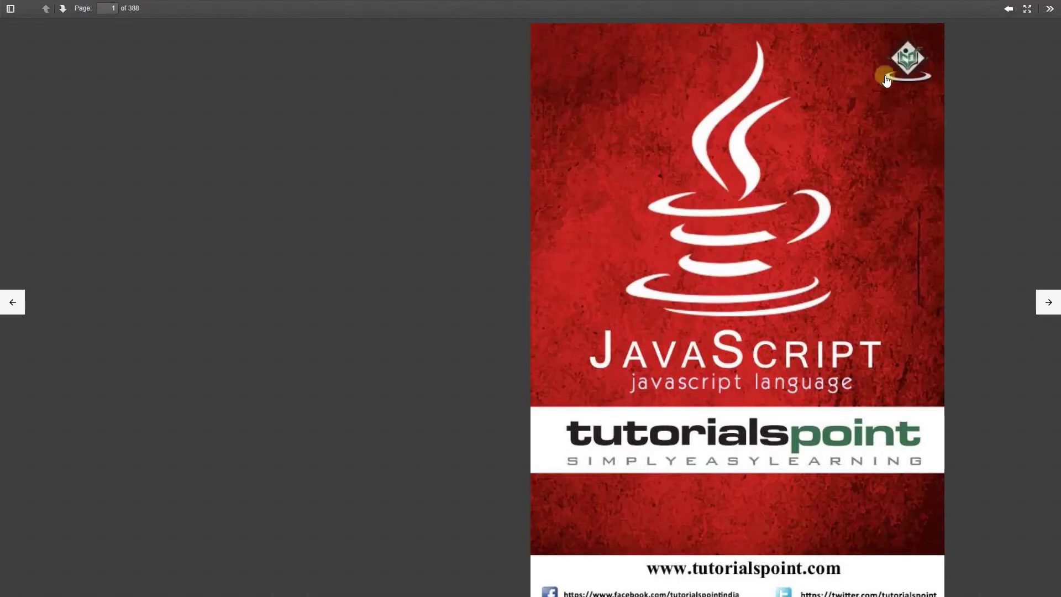
mouse_move(924, 44)
drag(926, 47, 372, 111)
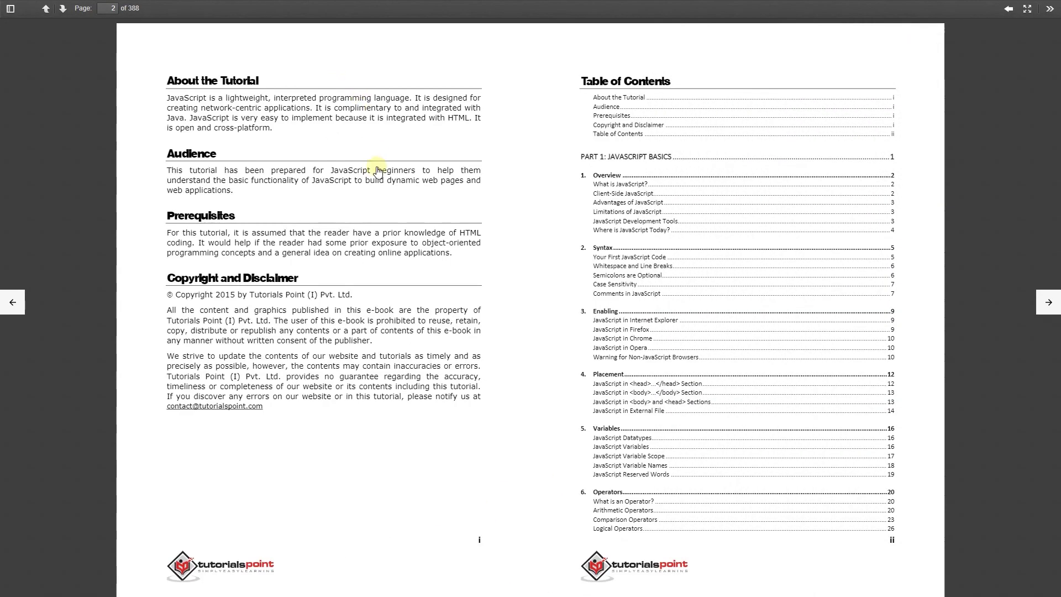
drag(919, 46, 177, 66)
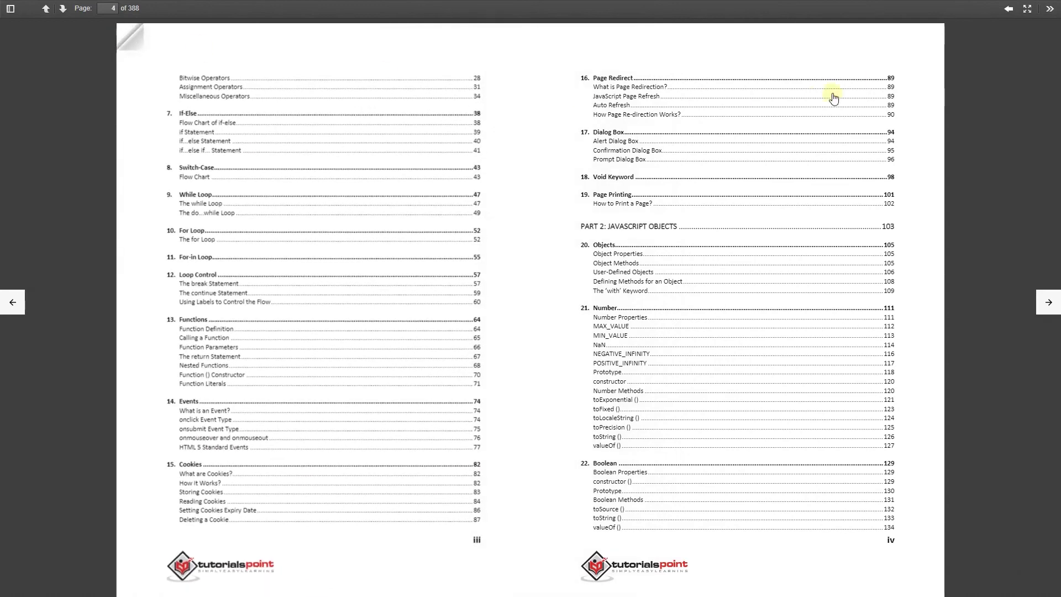
drag(928, 43, 582, 94)
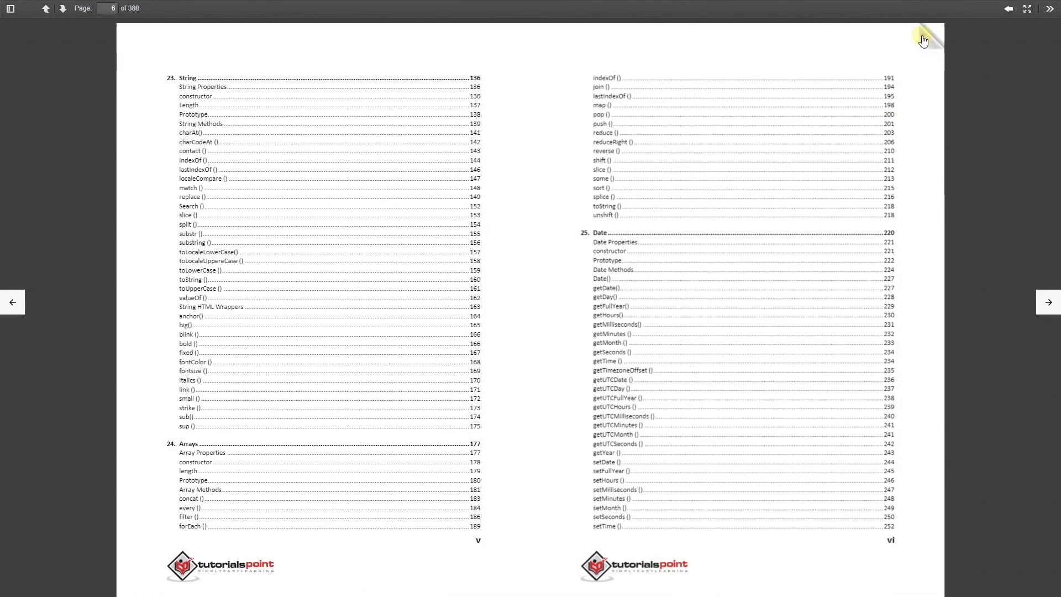
drag(862, 33, 199, 67)
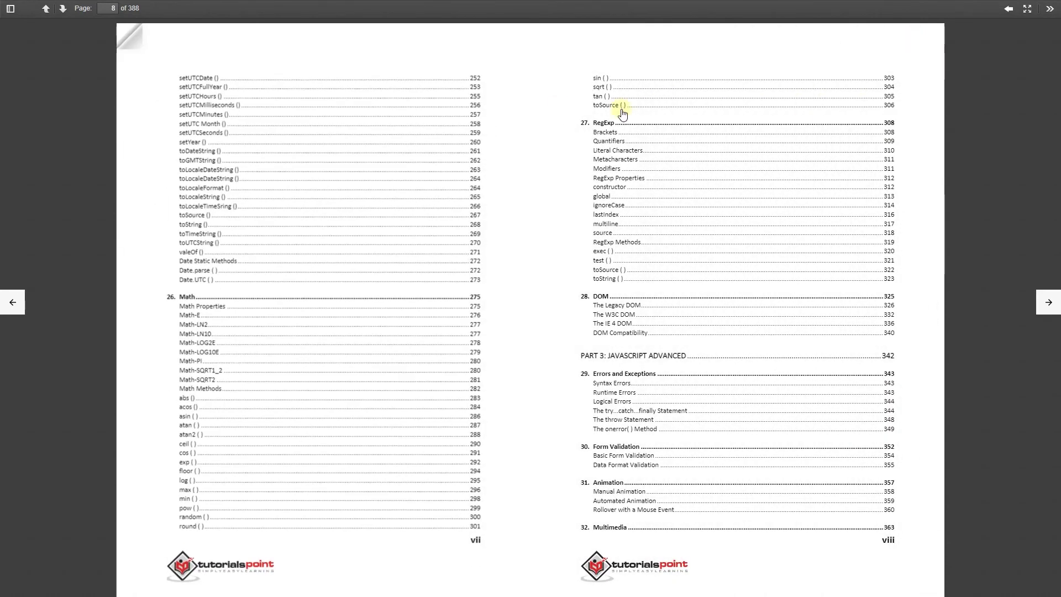
click(1046, 305)
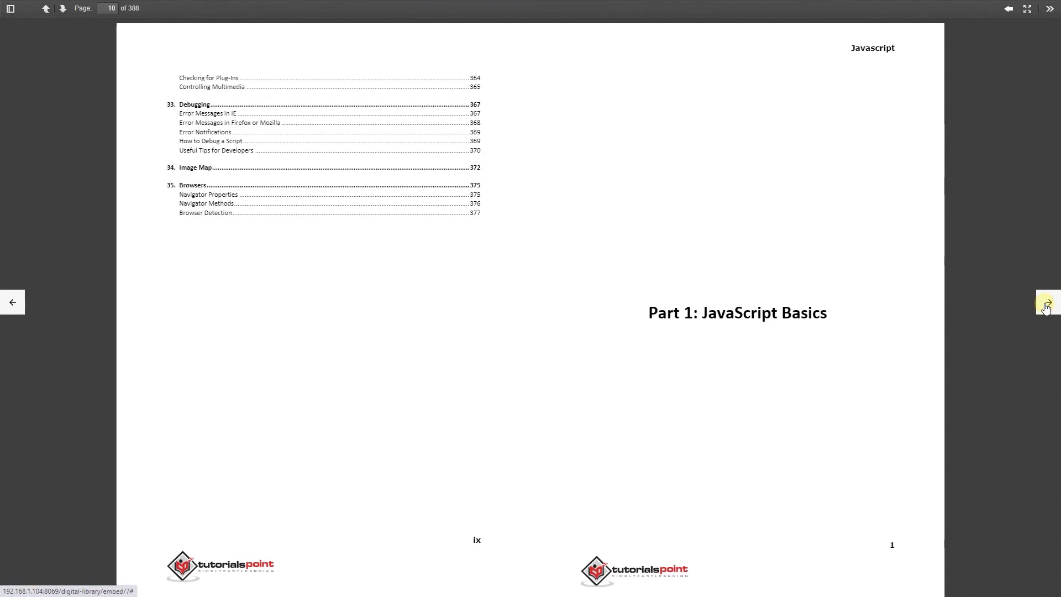
click(1046, 305)
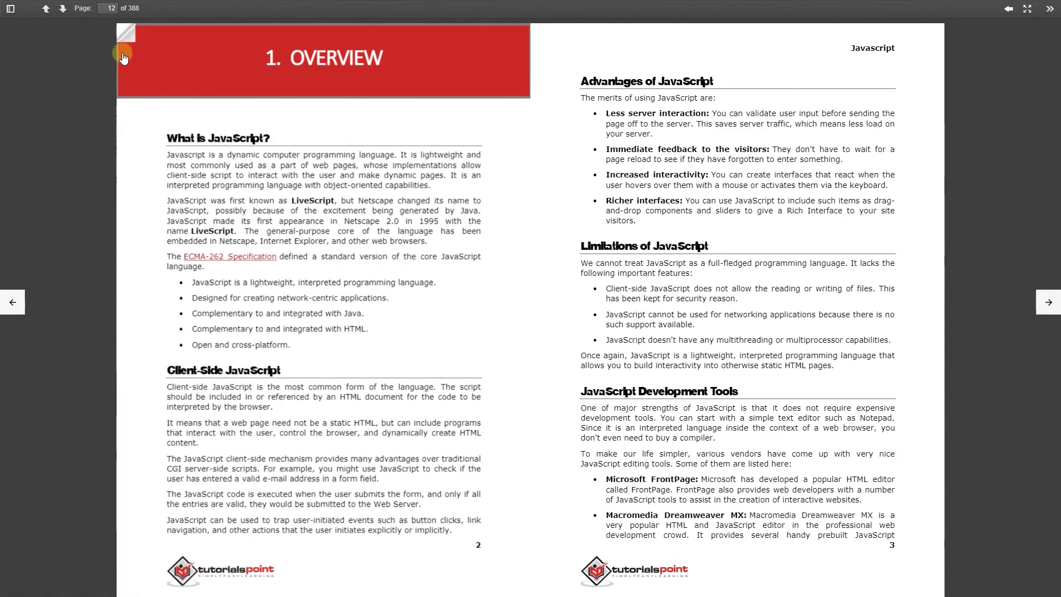
- Flip back through the flipbook to the contents pages and close the reader
drag(126, 32, 284, 94)
drag(137, 30, 960, 83)
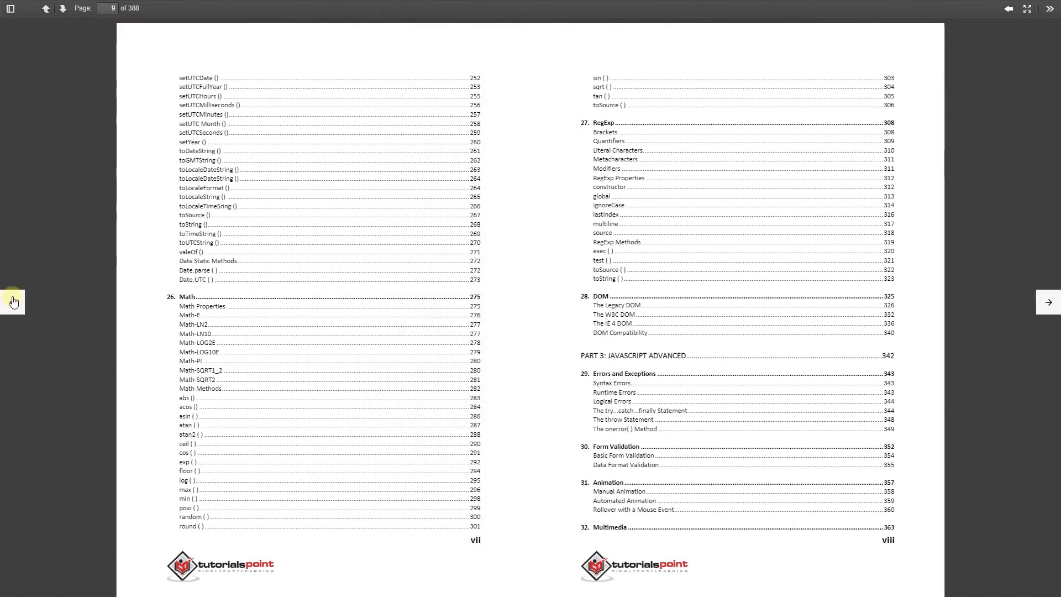
click(13, 302)
click(46, 9)
click(1010, 9)
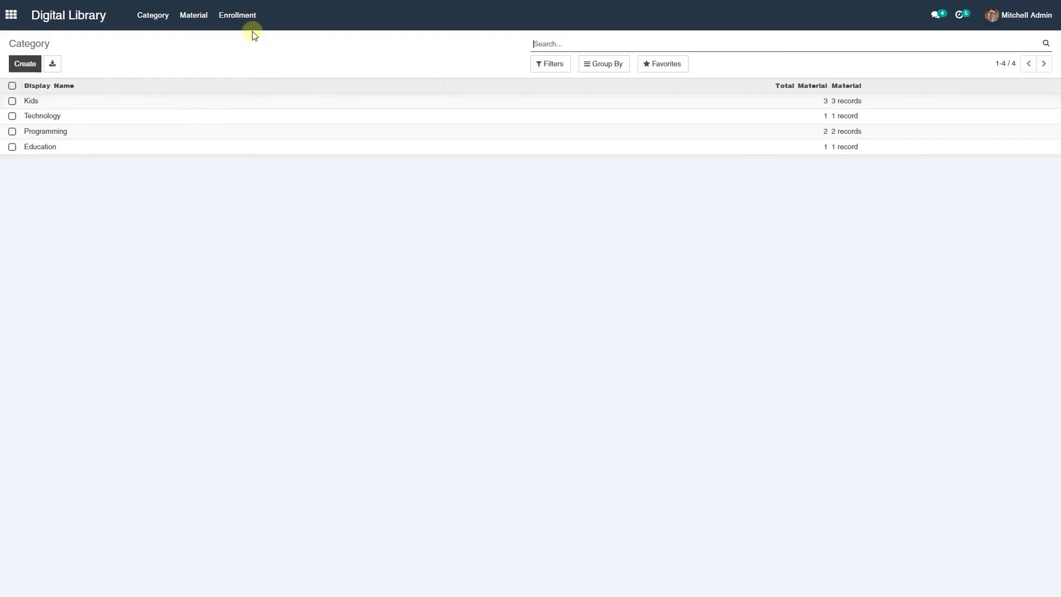
- Open the student's In Progress Javascript Tutorial record from the Enrollment list
click(232, 17)
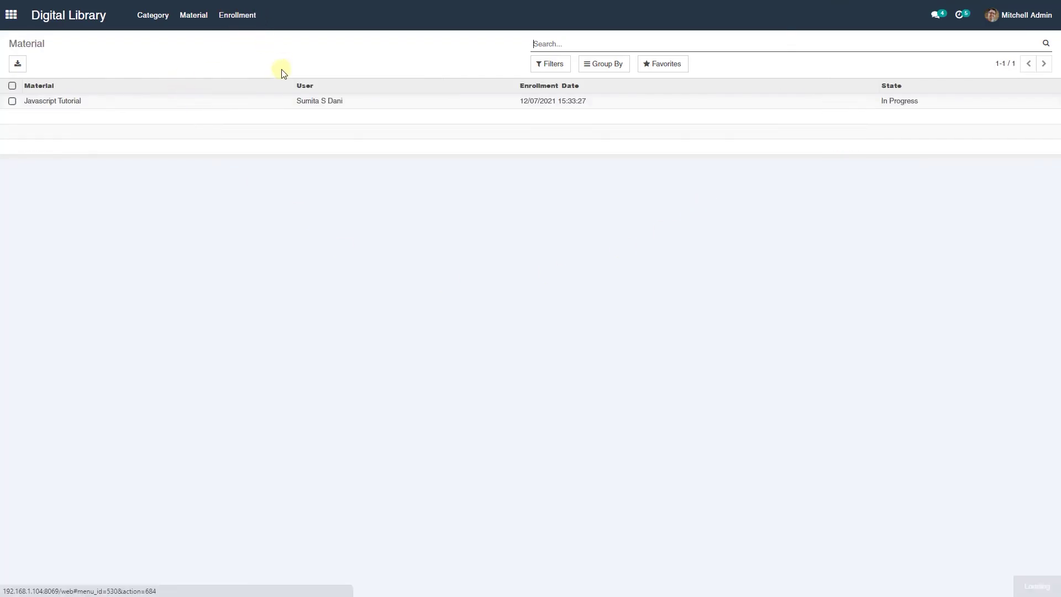
click(311, 100)
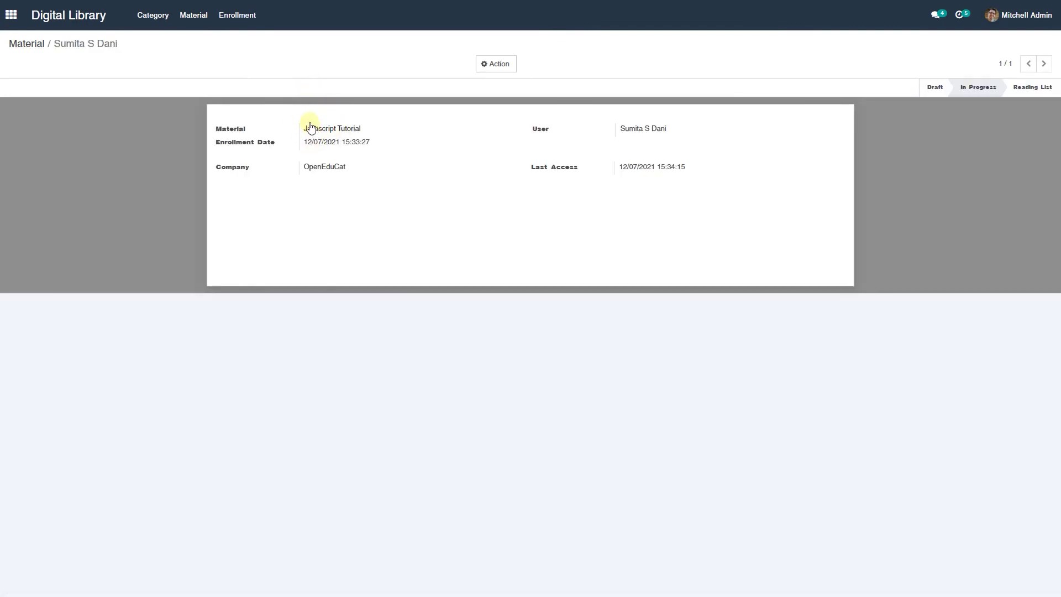